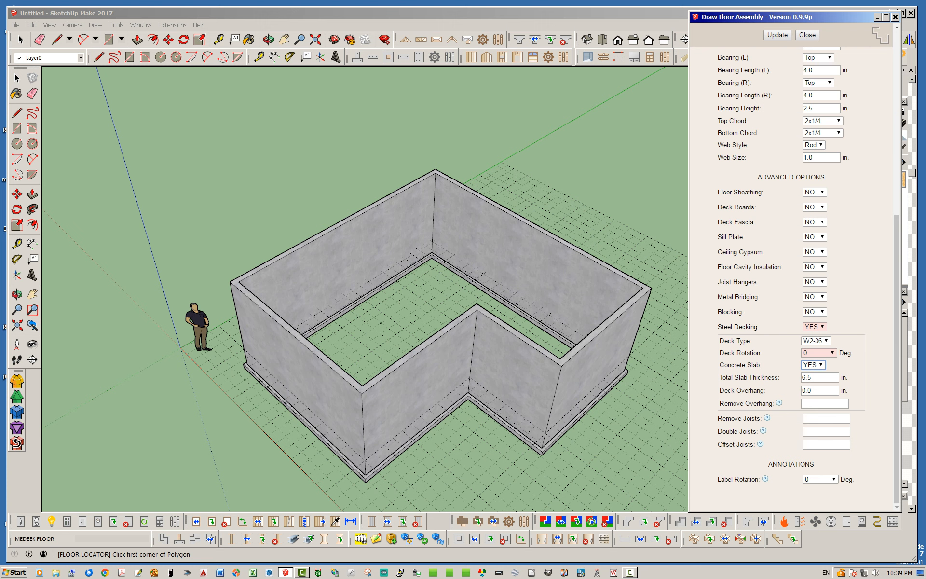
- Apply the floor assembly settings and start the floor outline by picking the first four outer corners along the top of the foundation walls
{"action": "left_click", "coordinate": [777, 35]}
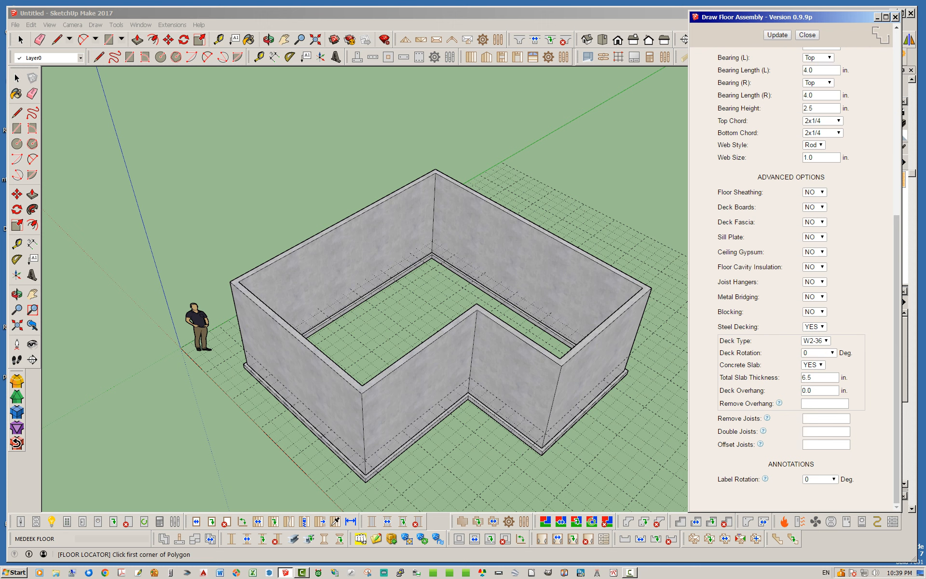
{"action": "scroll", "coordinate": [231, 282], "scroll_direction": "up", "scroll_amount": 2}
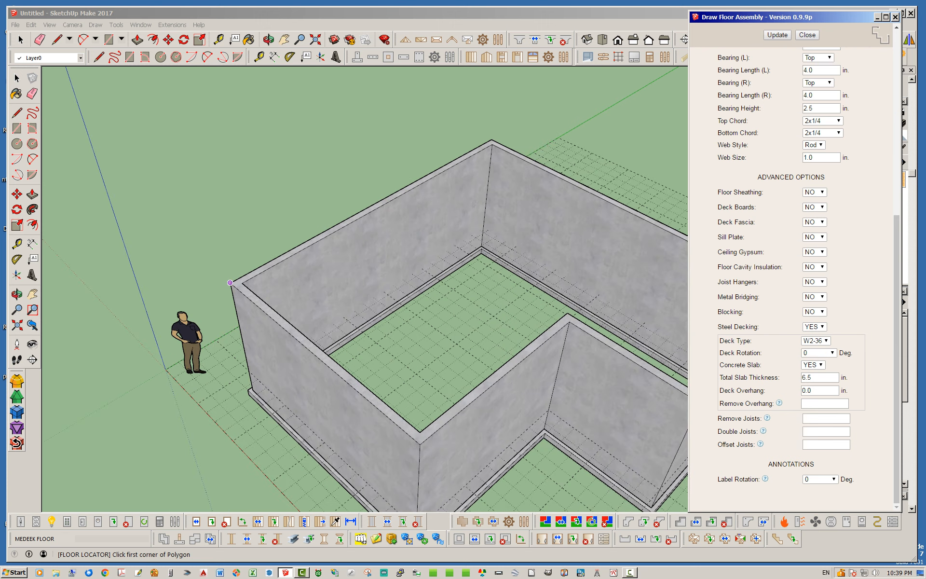
{"action": "left_click", "coordinate": [231, 284]}
{"action": "left_click", "coordinate": [420, 442]}
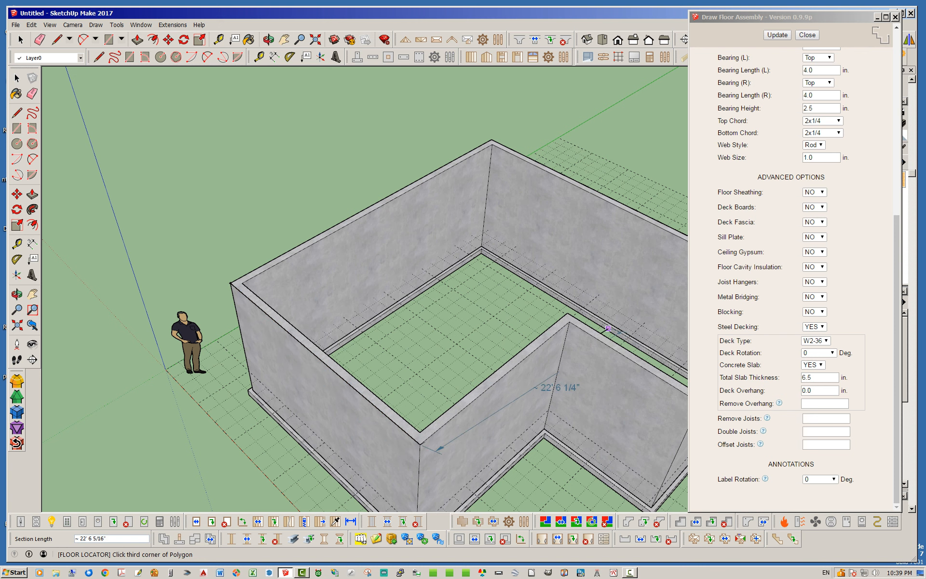
{"action": "left_click", "coordinate": [569, 322]}
{"action": "scroll", "coordinate": [333, 322], "scroll_direction": "down", "scroll_amount": 3}
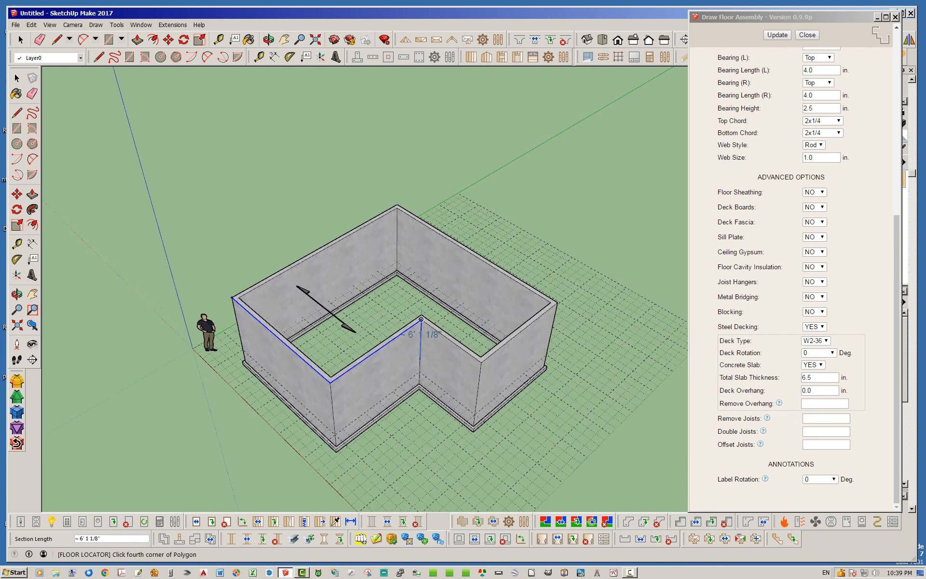
{"action": "scroll", "coordinate": [424, 338], "scroll_direction": "up", "scroll_amount": 5}
{"action": "left_click", "coordinate": [550, 369]}
{"action": "scroll", "coordinate": [531, 376], "scroll_direction": "down", "scroll_amount": 4}
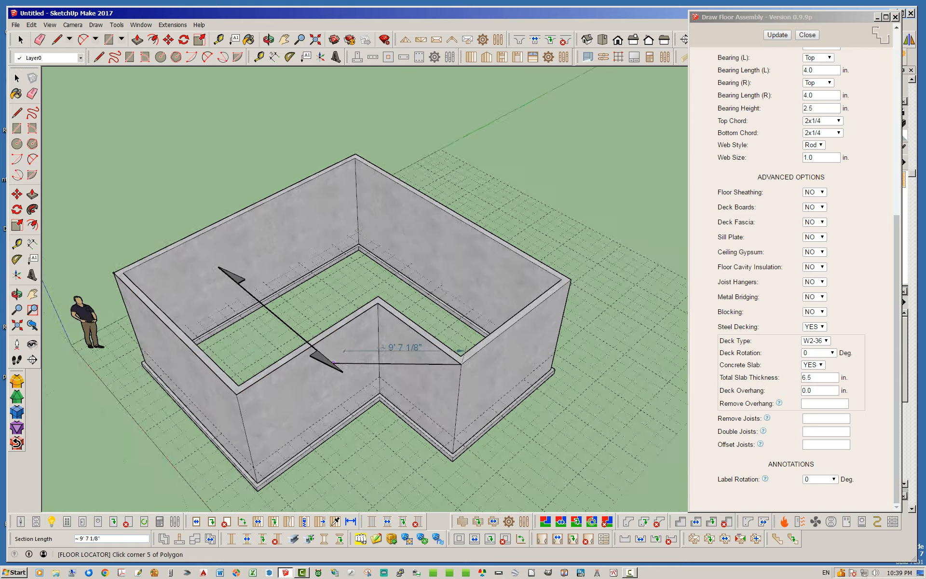
- Pick the remaining two outer wall corners and close the floor outline at its starting corner to generate the floor assembly
{"action": "scroll", "coordinate": [517, 292], "scroll_direction": "up", "scroll_amount": 6}
{"action": "left_click", "coordinate": [490, 288]}
{"action": "middle_click_drag", "start_coordinate": [471, 451], "coordinate": [229, 366]}
{"action": "scroll", "coordinate": [230, 367], "scroll_direction": "down", "scroll_amount": 4}
{"action": "scroll", "coordinate": [434, 222], "scroll_direction": "up", "scroll_amount": 6}
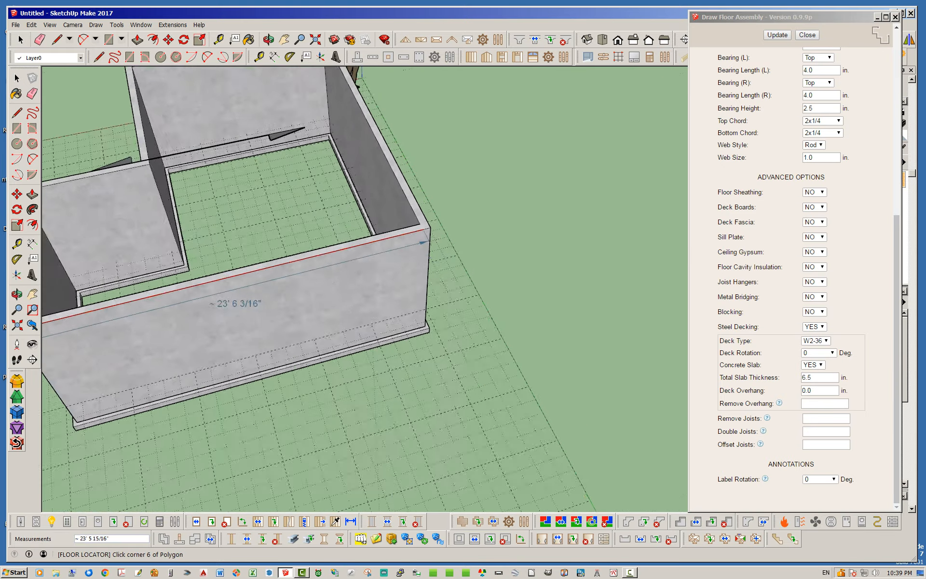
{"action": "left_click", "coordinate": [434, 223]}
{"action": "scroll", "coordinate": [434, 223], "scroll_direction": "down", "scroll_amount": 5}
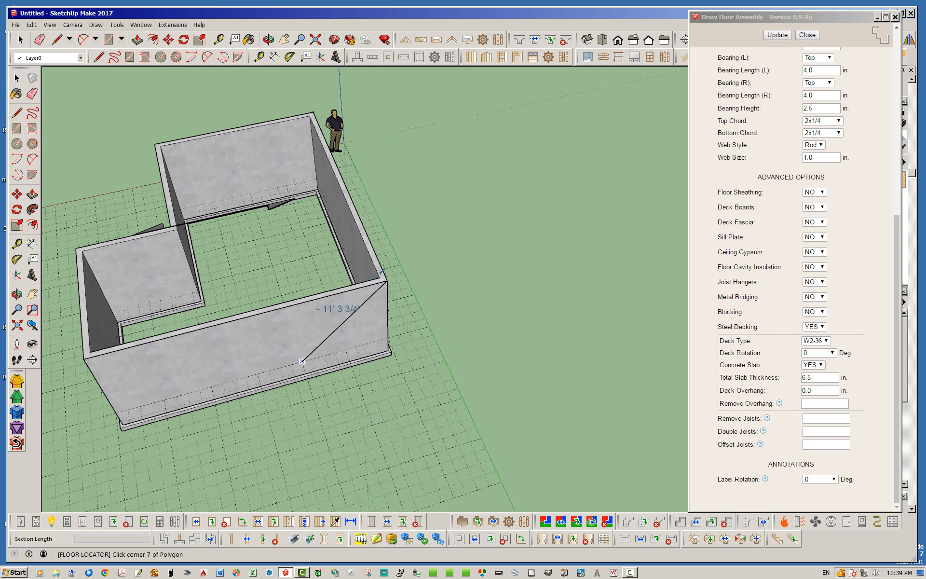
{"action": "scroll", "coordinate": [441, 199], "scroll_direction": "up", "scroll_amount": 5}
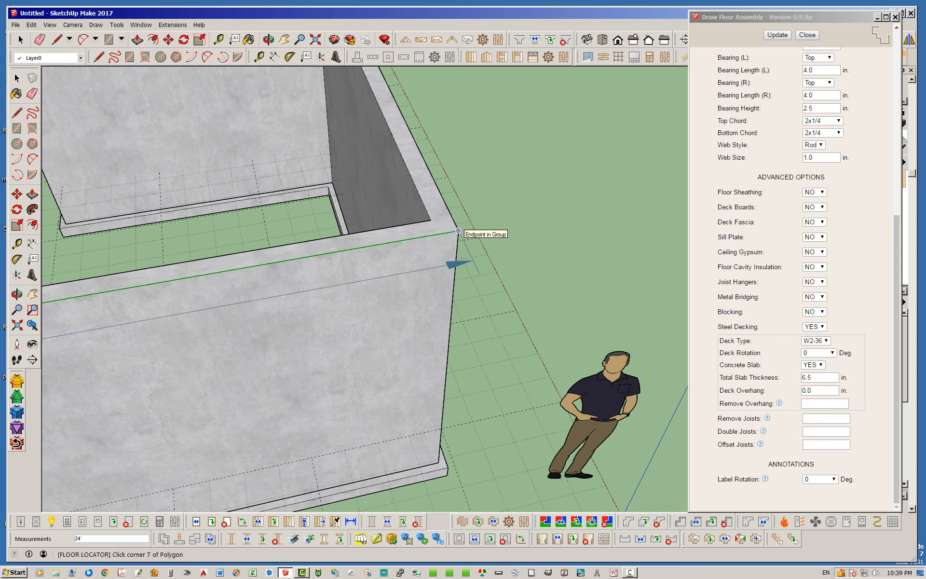
{"action": "left_click", "coordinate": [459, 231]}
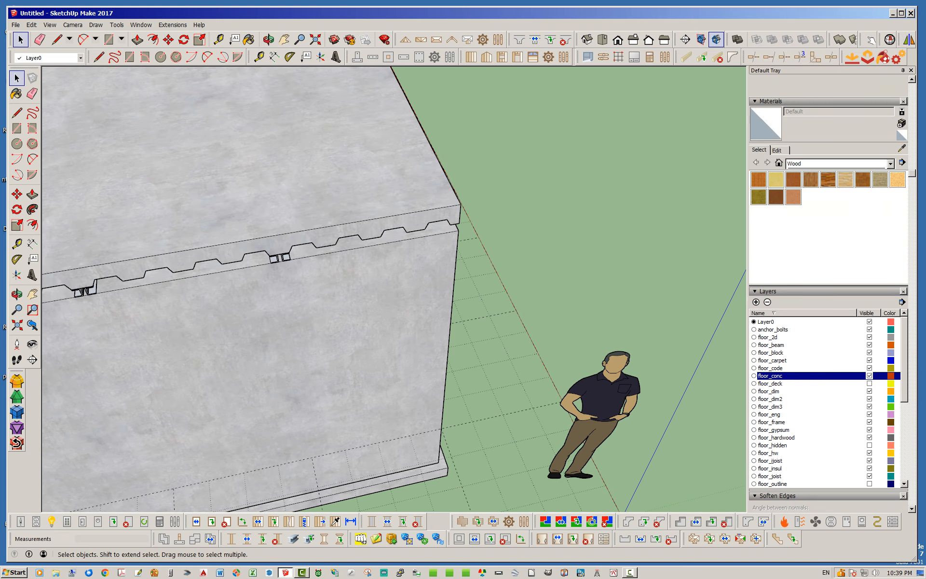
- Hide the stemwall foundation group beneath the floor slab
{"action": "scroll", "coordinate": [403, 285], "scroll_direction": "down", "scroll_amount": 6}
{"action": "middle_click_drag", "start_coordinate": [403, 285], "coordinate": [285, 279]}
{"action": "scroll", "coordinate": [471, 181], "scroll_direction": "up", "scroll_amount": 2}
{"action": "scroll", "coordinate": [470, 181], "scroll_direction": "up", "scroll_amount": 3}
{"action": "middle_click_drag", "start_coordinate": [470, 203], "coordinate": [309, 213]}
{"action": "middle_click_drag", "start_coordinate": [434, 241], "coordinate": [352, 241]}
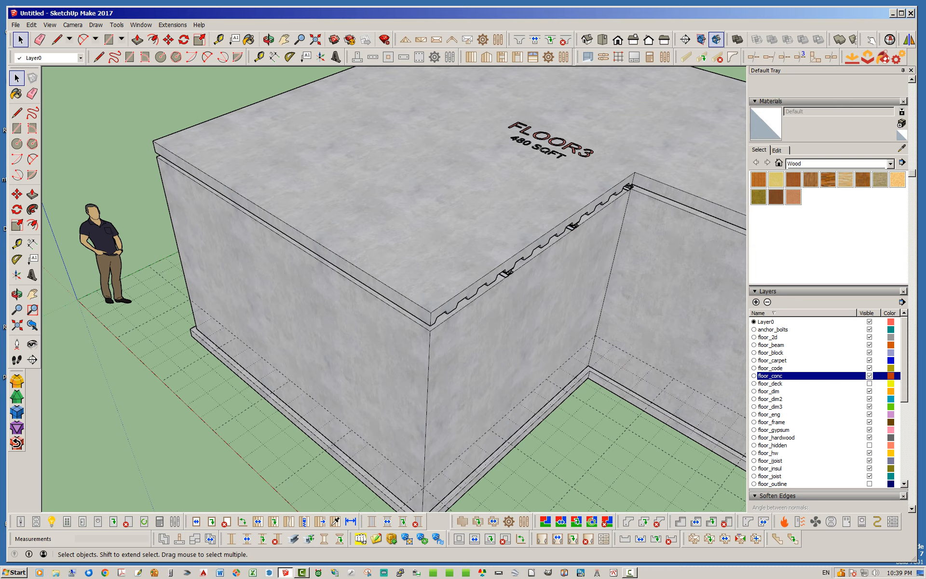
{"action": "middle_click_drag", "start_coordinate": [531, 314], "coordinate": [521, 270]}
{"action": "right_click", "coordinate": [521, 271]}
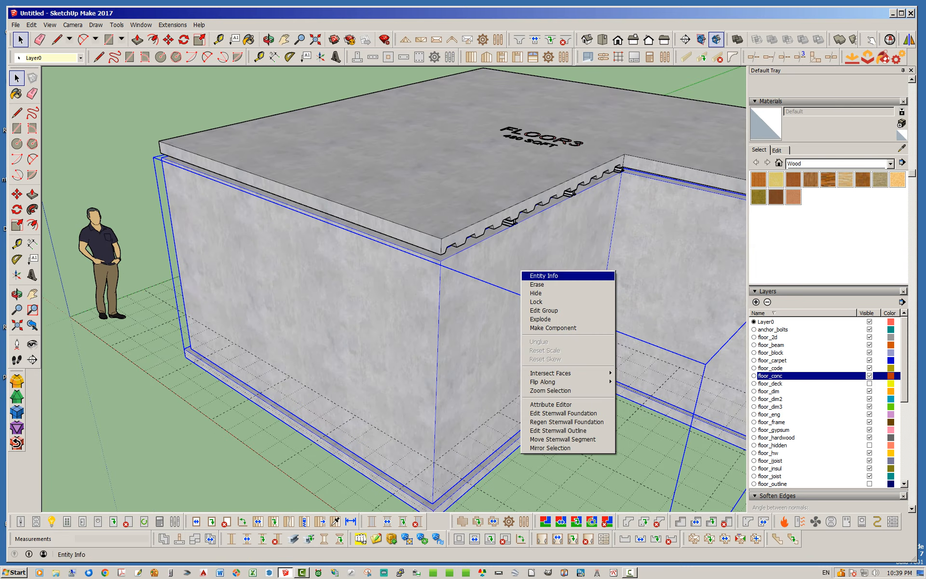
{"action": "left_click", "coordinate": [535, 293]}
- Turn on the visibility of the floor_deck layer to show the steel decking under the slab
{"action": "scroll", "coordinate": [386, 208], "scroll_direction": "up", "scroll_amount": 1}
{"action": "middle_click_drag", "start_coordinate": [425, 217], "coordinate": [386, 219]}
{"action": "scroll", "coordinate": [511, 164], "scroll_direction": "up", "scroll_amount": 4}
{"action": "middle_click_drag", "start_coordinate": [483, 299], "coordinate": [492, 188]}
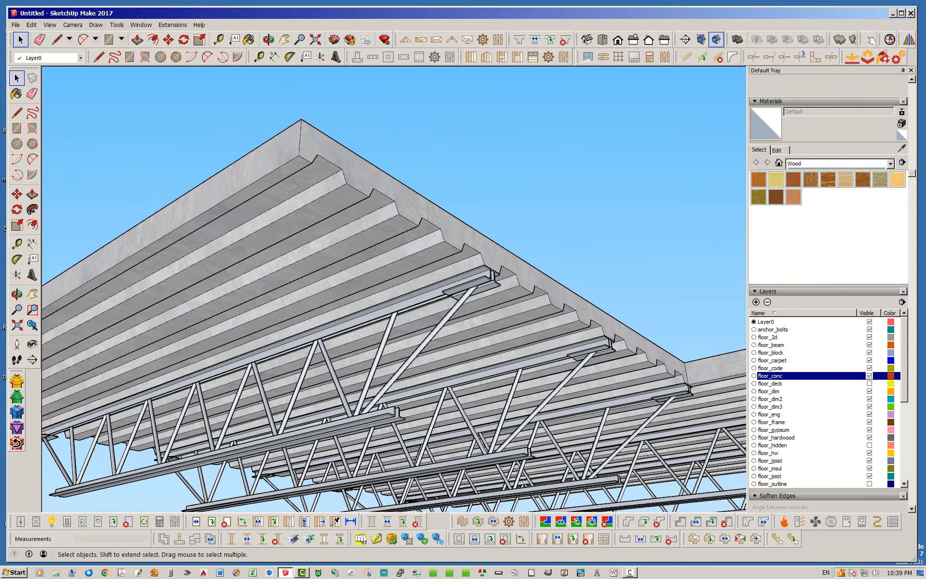
{"action": "left_click", "coordinate": [869, 384]}
- Examine the steel decking and open web joists from below the floor slab
{"action": "middle_click_drag", "start_coordinate": [487, 277], "coordinate": [483, 232]}
{"action": "scroll", "coordinate": [443, 287], "scroll_direction": "down", "scroll_amount": 2}
{"action": "middle_click_drag", "start_coordinate": [424, 217], "coordinate": [391, 290]}
{"action": "scroll", "coordinate": [412, 258], "scroll_direction": "down", "scroll_amount": 2}
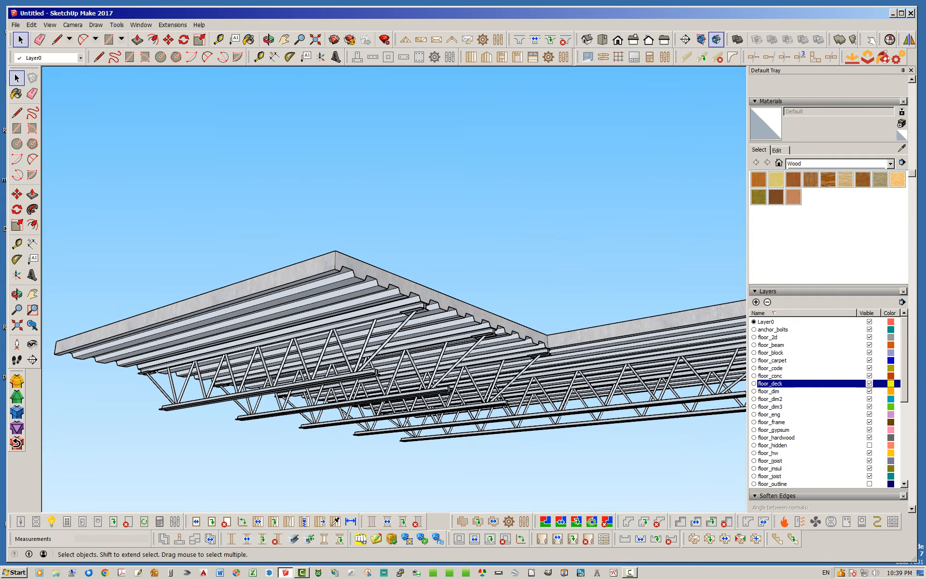
{"action": "middle_click_drag", "start_coordinate": [391, 290], "coordinate": [393, 243]}
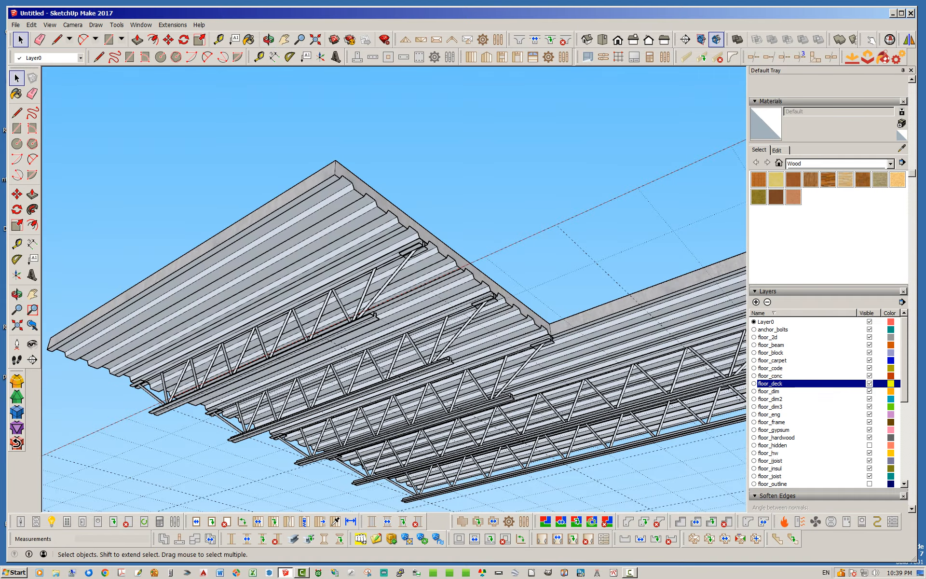
{"action": "middle_click_drag", "start_coordinate": [333, 379], "coordinate": [395, 403]}
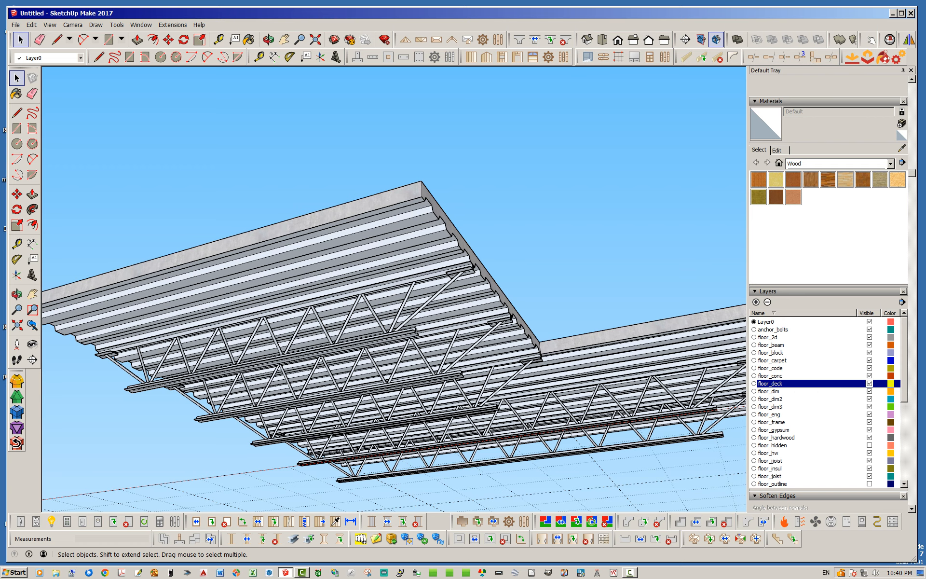
{"action": "mouse_move", "coordinate": [338, 308]}
{"action": "middle_mouse_down"}
{"action": "mouse_move", "coordinate": [337, 337]}
{"action": "mouse_move", "coordinate": [324, 320]}
{"action": "middle_mouse_up"}
{"action": "scroll", "coordinate": [338, 337], "scroll_direction": "up", "scroll_amount": 1}
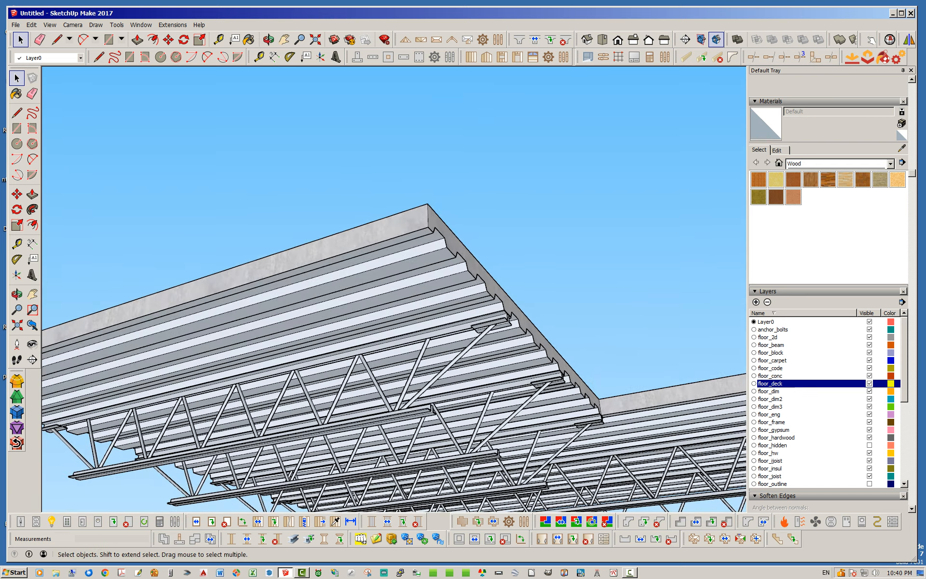
- Edit the floor assembly to set the steel deck rotation to 90 degrees and update the floor
{"action": "right_click", "coordinate": [435, 257]}
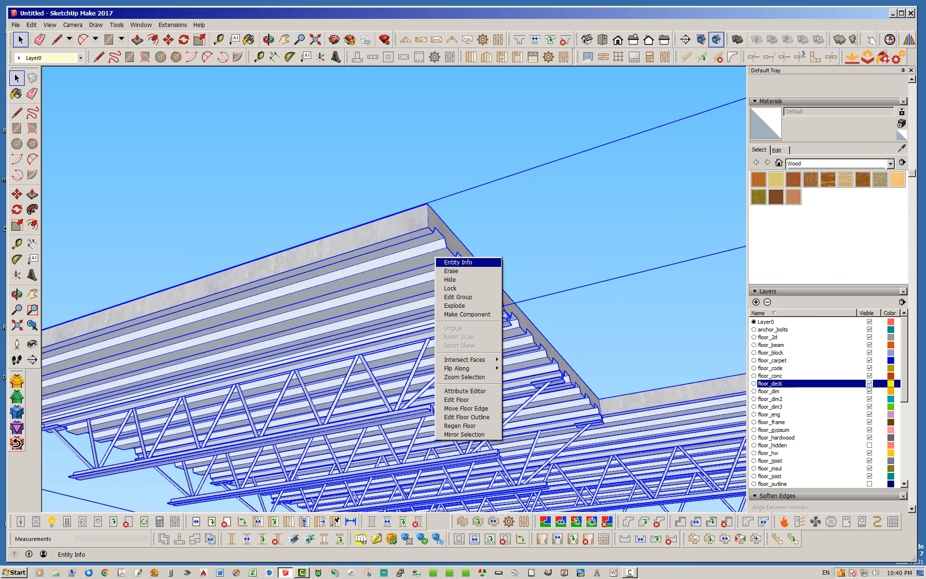
{"action": "left_click", "coordinate": [463, 400]}
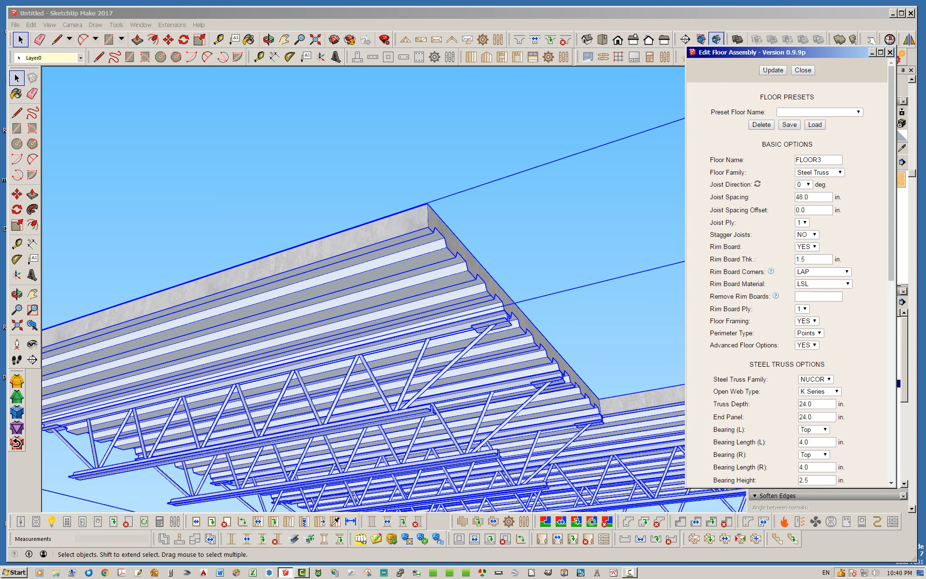
{"action": "scroll", "coordinate": [787, 275], "scroll_direction": "down", "scroll_amount": 8}
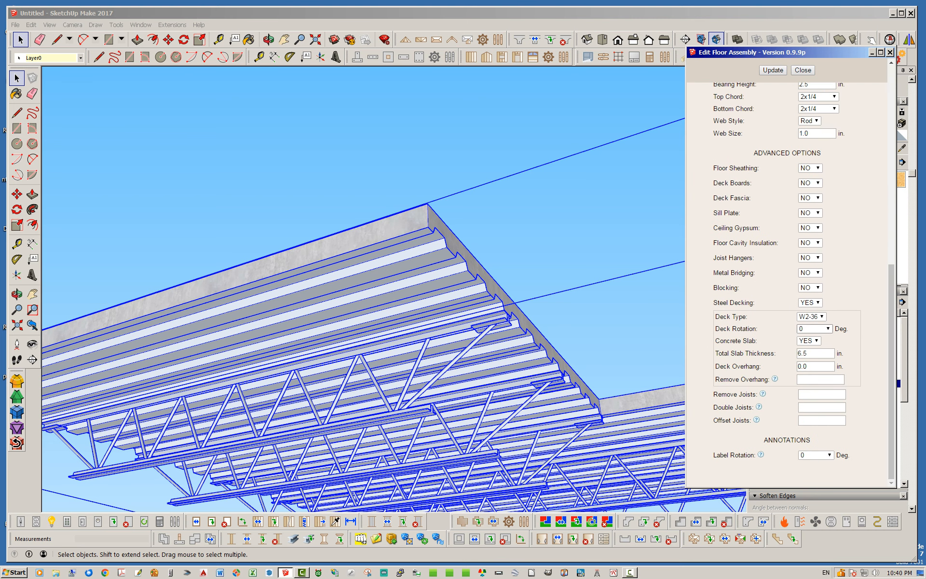
{"action": "left_click", "coordinate": [814, 329]}
{"action": "left_click", "coordinate": [814, 328]}
{"action": "left_click", "coordinate": [813, 329]}
{"action": "left_click", "coordinate": [814, 345]}
{"action": "left_click", "coordinate": [772, 70]}
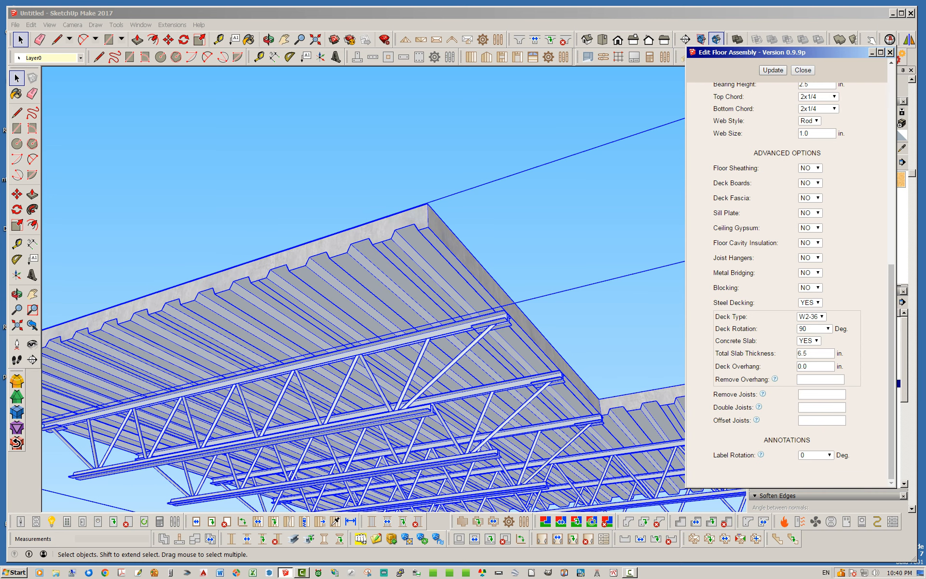
- Examine the rotated deck flutes and their bearing on the joists at the slab's edge
{"action": "middle_click_drag", "start_coordinate": [442, 309], "coordinate": [502, 337]}
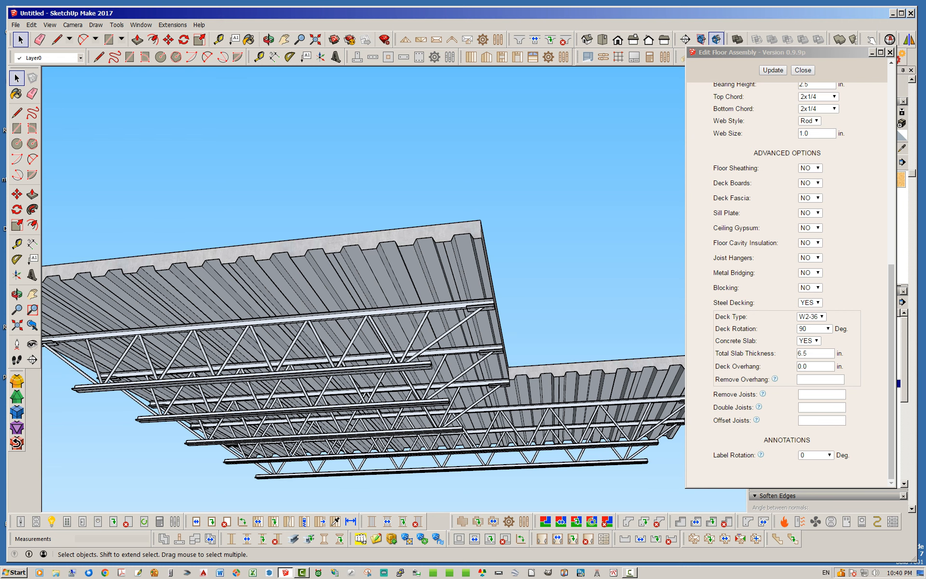
{"action": "middle_click_drag", "start_coordinate": [502, 337], "coordinate": [494, 400]}
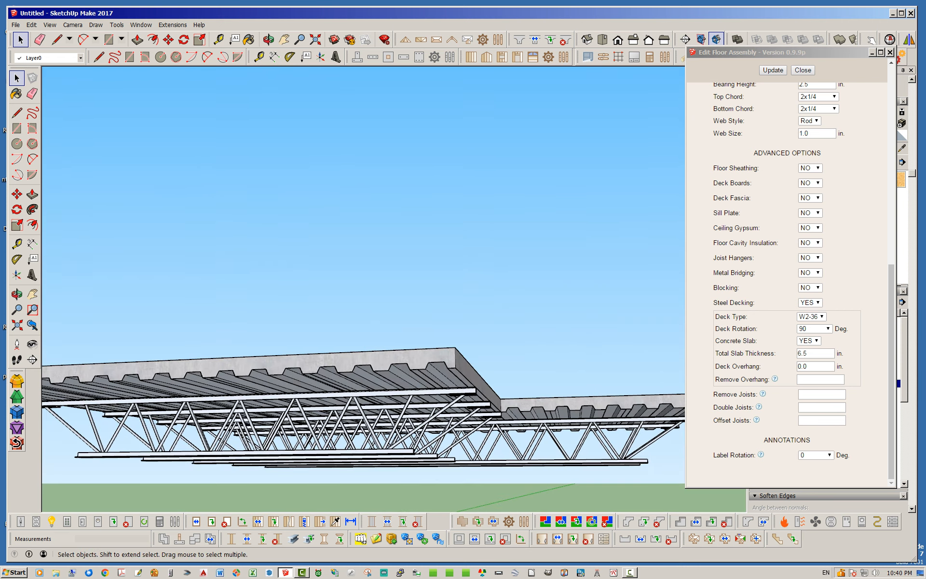
{"action": "scroll", "coordinate": [444, 422], "scroll_direction": "up", "scroll_amount": 5}
{"action": "scroll", "coordinate": [444, 422], "scroll_direction": "down", "scroll_amount": 2}
{"action": "middle_click_drag", "start_coordinate": [443, 422], "coordinate": [415, 395]}
{"action": "scroll", "coordinate": [394, 289], "scroll_direction": "up", "scroll_amount": 1}
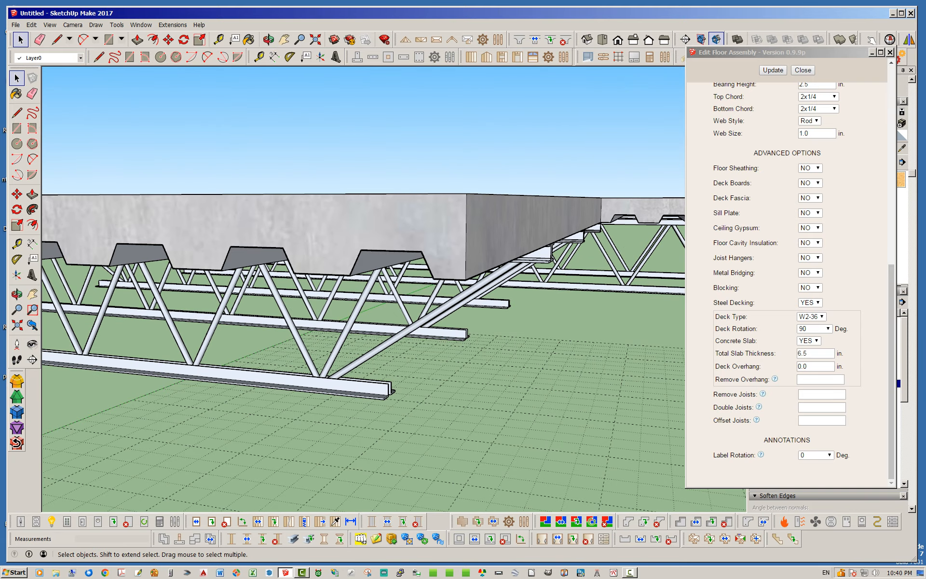
- Temporarily hide the floor_conc layer to view the bare steel deck, and turn the layer back on
{"action": "left_click_drag", "start_coordinate": [777, 52], "coordinate": [581, 71]}
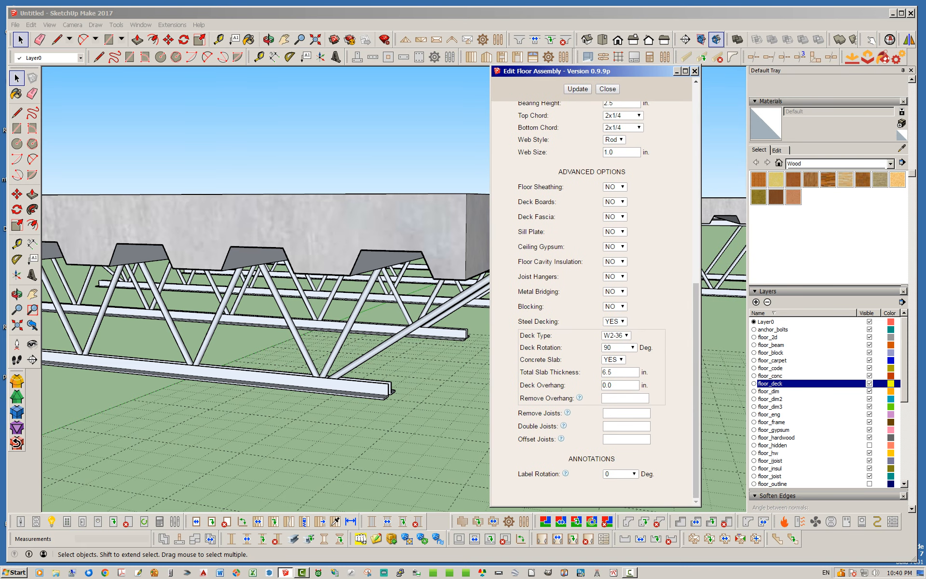
{"action": "left_click", "coordinate": [869, 383]}
{"action": "left_click", "coordinate": [870, 383]}
{"action": "left_click", "coordinate": [869, 375]}
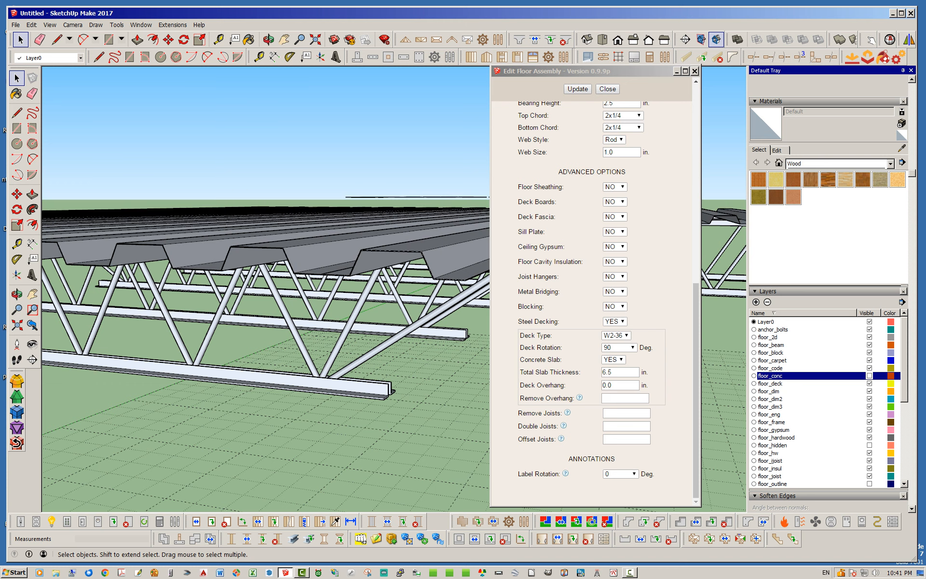
{"action": "middle_click_drag", "start_coordinate": [289, 217], "coordinate": [270, 308]}
{"action": "scroll", "coordinate": [290, 289], "scroll_direction": "down", "scroll_amount": 3}
{"action": "left_click", "coordinate": [869, 376]}
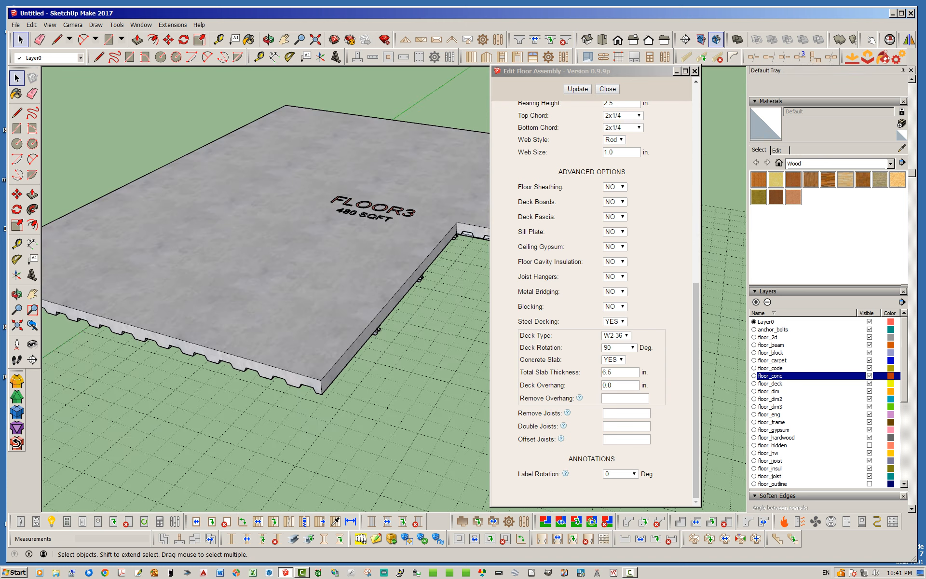
- Set the floor's Concrete Slab option to NO, update the assembly and view the exposed steel deck
{"action": "middle_click_drag", "start_coordinate": [333, 348], "coordinate": [338, 285]}
{"action": "scroll", "coordinate": [338, 285], "scroll_direction": "up", "scroll_amount": 2}
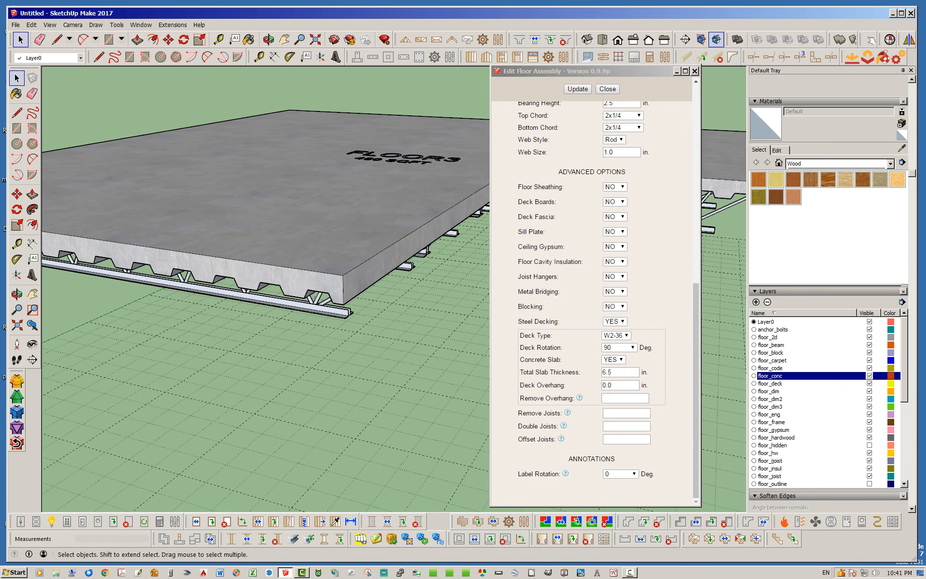
{"action": "left_click", "coordinate": [614, 359]}
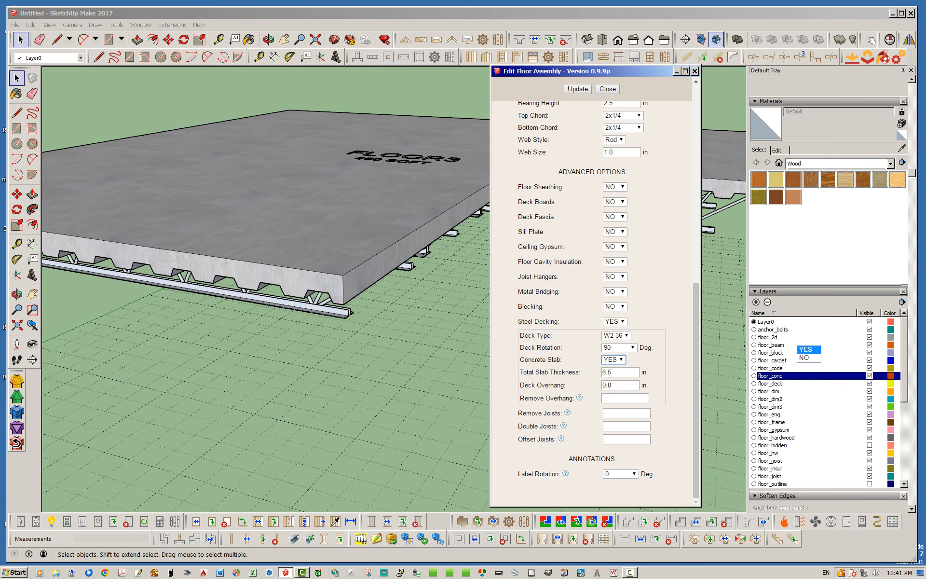
{"action": "left_click", "coordinate": [612, 377]}
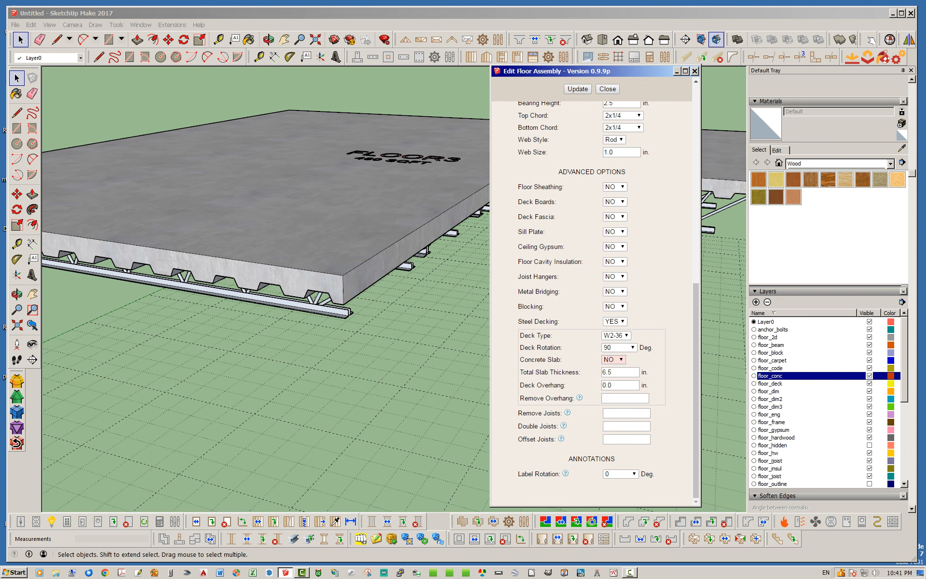
{"action": "left_click", "coordinate": [577, 89]}
{"action": "middle_click_drag", "start_coordinate": [347, 207], "coordinate": [333, 304]}
{"action": "scroll", "coordinate": [333, 304], "scroll_direction": "down", "scroll_amount": 1}
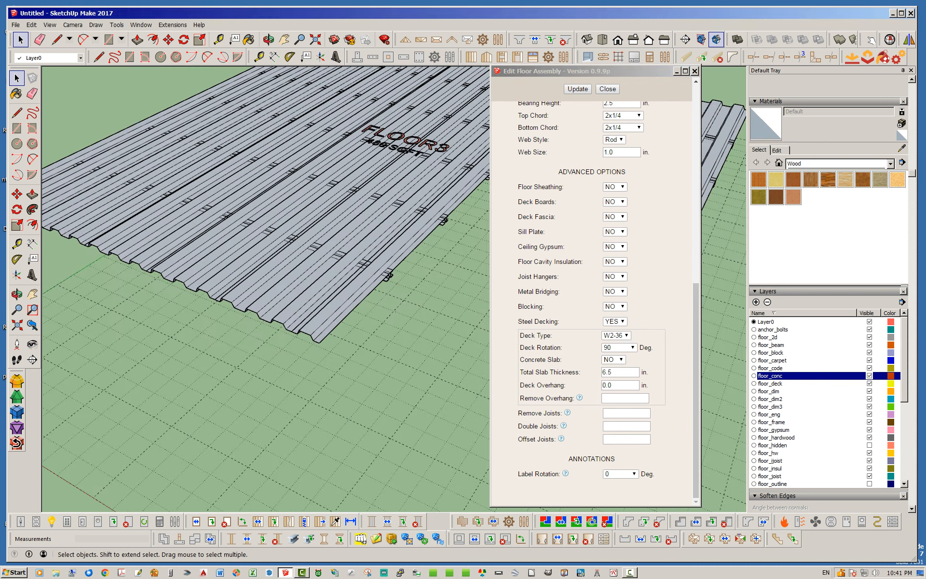
{"action": "scroll", "coordinate": [258, 285], "scroll_direction": "up", "scroll_amount": 3}
{"action": "middle_click_drag", "start_coordinate": [258, 284], "coordinate": [337, 227]}
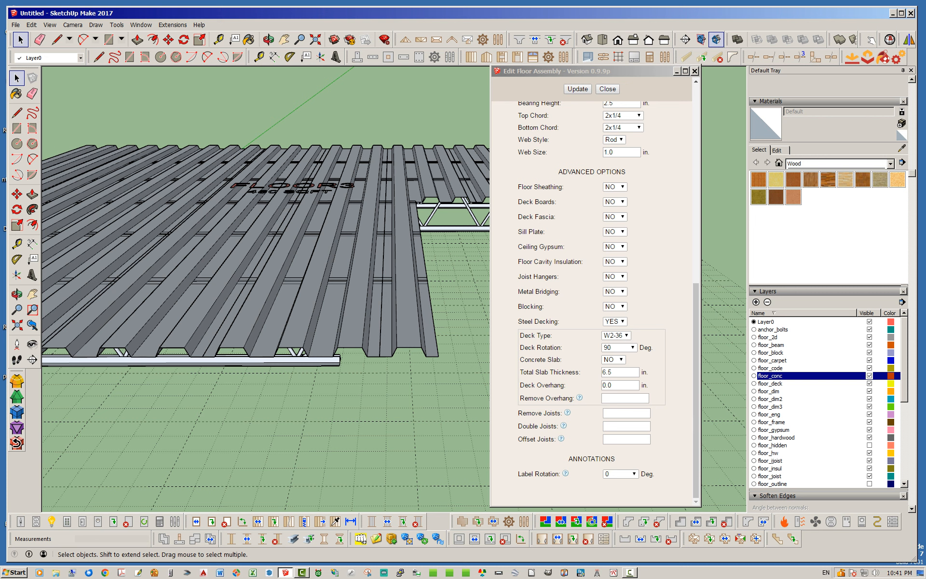
- Set the floor's Concrete Slab option back to YES and update the assembly
{"action": "left_click", "coordinate": [613, 360]}
{"action": "left_click", "coordinate": [611, 369]}
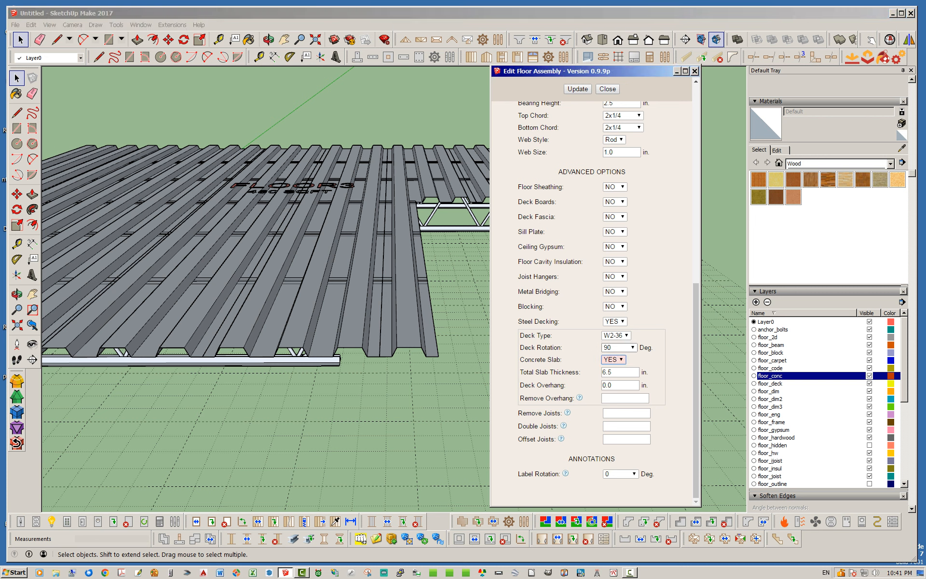
{"action": "left_click", "coordinate": [577, 89]}
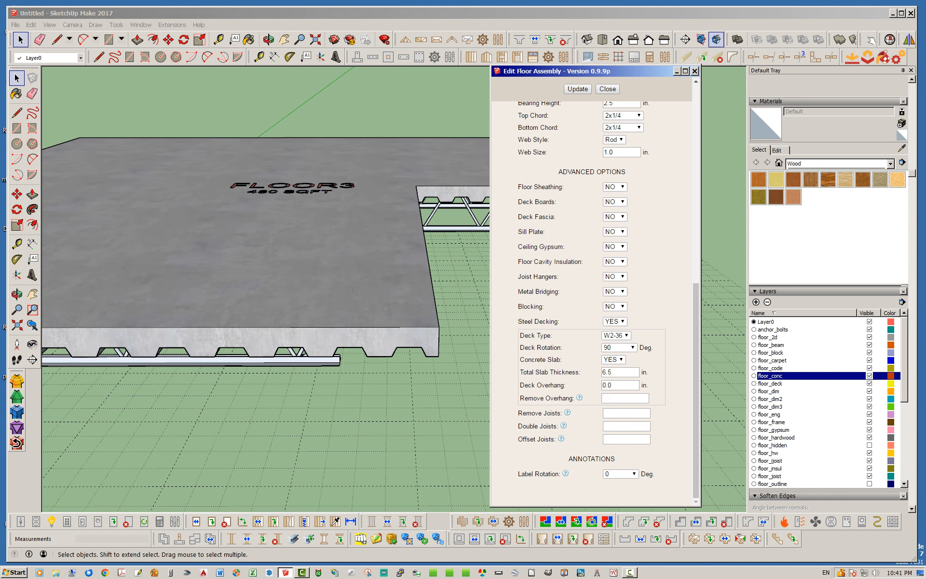
- Set the total slab thickness to 4 in. and update the floor assembly
{"action": "middle_click_drag", "start_coordinate": [367, 251], "coordinate": [299, 255]}
{"action": "scroll", "coordinate": [299, 255], "scroll_direction": "up", "scroll_amount": 2}
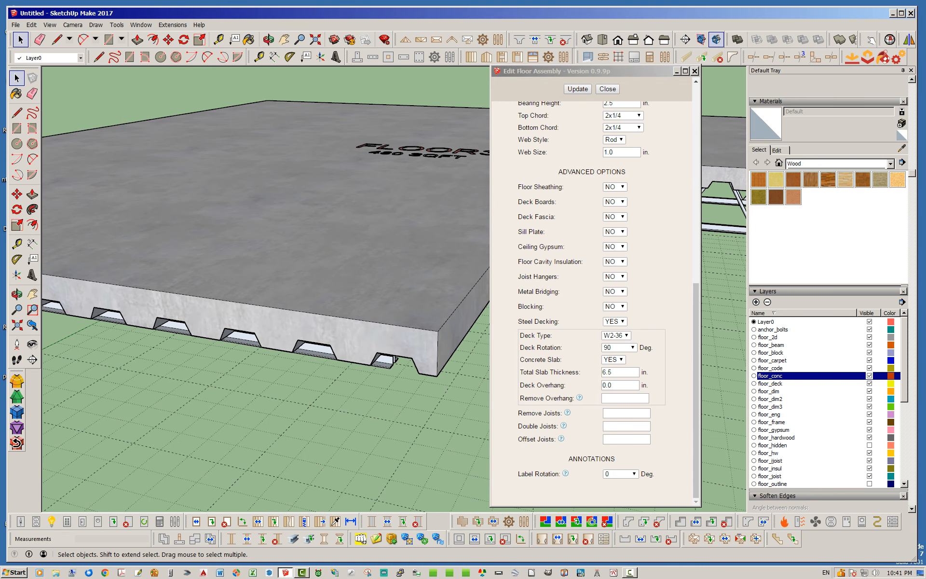
{"action": "double_click", "coordinate": [608, 372]}
{"action": "type", "text": "4"}
{"action": "left_click", "coordinate": [577, 89]}
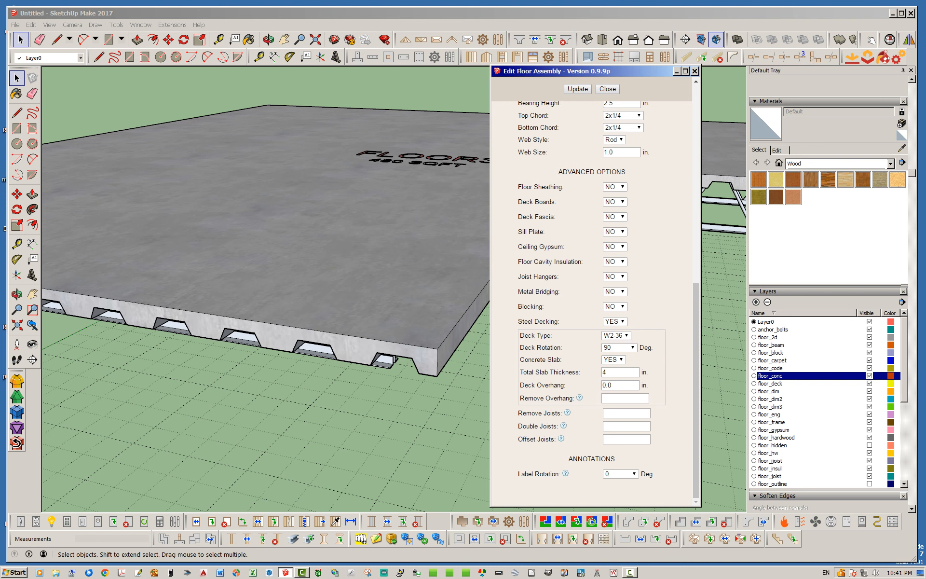
- Set the floor's Deck Overhang to 6 in. and update the assembly
{"action": "scroll", "coordinate": [413, 362], "scroll_direction": "up", "scroll_amount": 6}
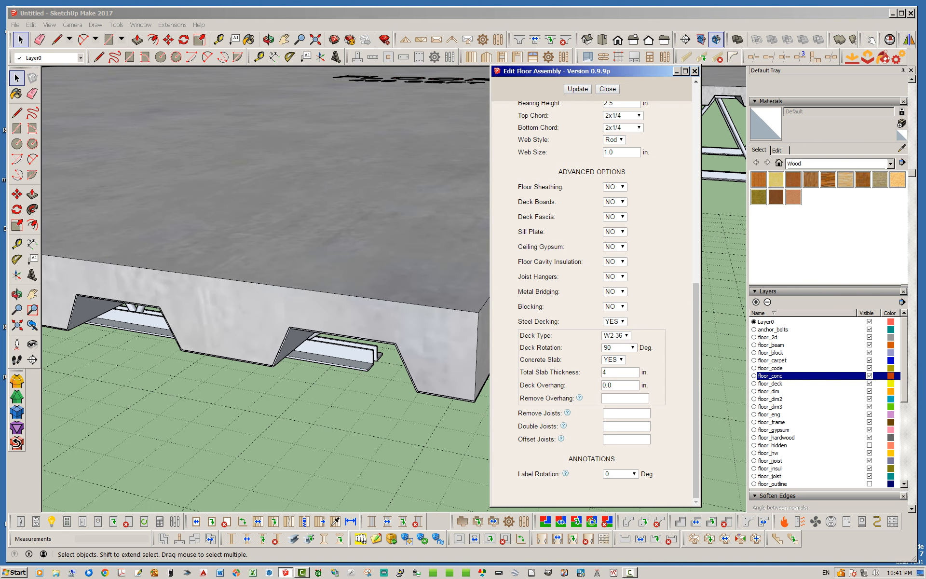
{"action": "scroll", "coordinate": [264, 319], "scroll_direction": "down", "scroll_amount": 6}
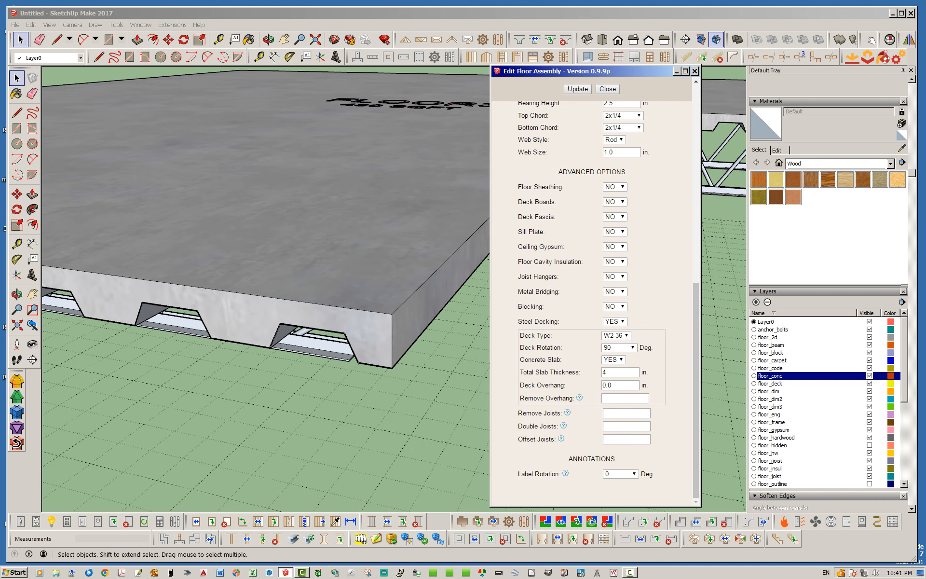
{"action": "middle_click_drag", "start_coordinate": [264, 319], "coordinate": [265, 333]}
{"action": "scroll", "coordinate": [182, 291], "scroll_direction": "down", "scroll_amount": 2}
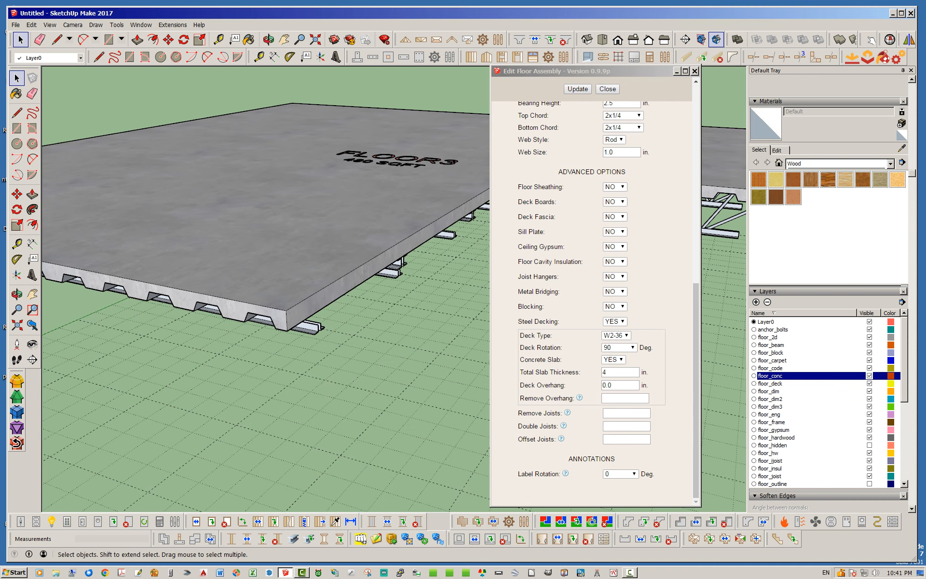
{"action": "double_click", "coordinate": [608, 385]}
{"action": "type", "text": "6"}
{"action": "key", "text": "Return"}
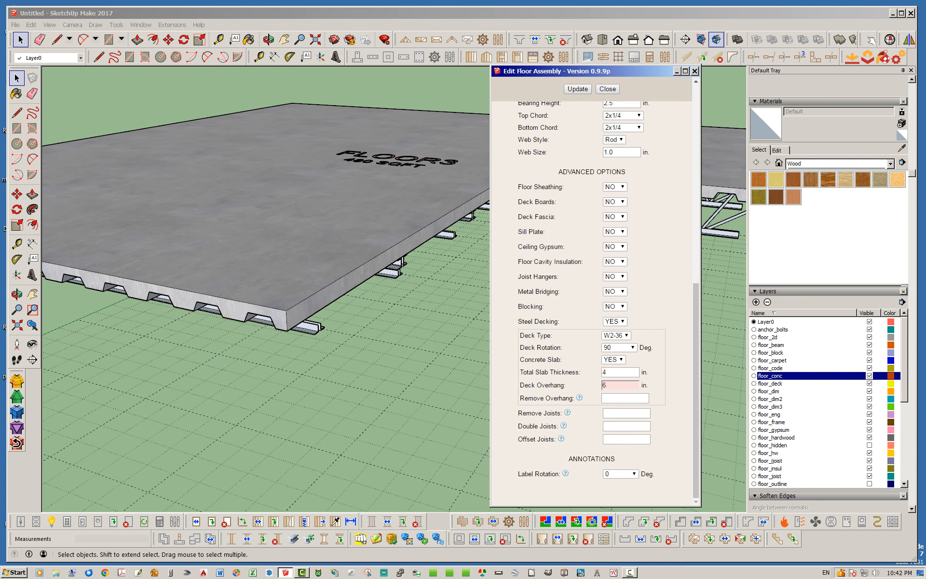
{"action": "mouse_move", "coordinate": [289, 406]}
{"action": "middle_mouse_down"}
{"action": "mouse_move", "coordinate": [300, 308]}
{"action": "mouse_move", "coordinate": [289, 386]}
{"action": "middle_mouse_up"}
{"action": "scroll", "coordinate": [304, 328], "scroll_direction": "up", "scroll_amount": 3}
{"action": "scroll", "coordinate": [289, 347], "scroll_direction": "up", "scroll_amount": 1}
{"action": "scroll", "coordinate": [290, 347], "scroll_direction": "down", "scroll_amount": 4}
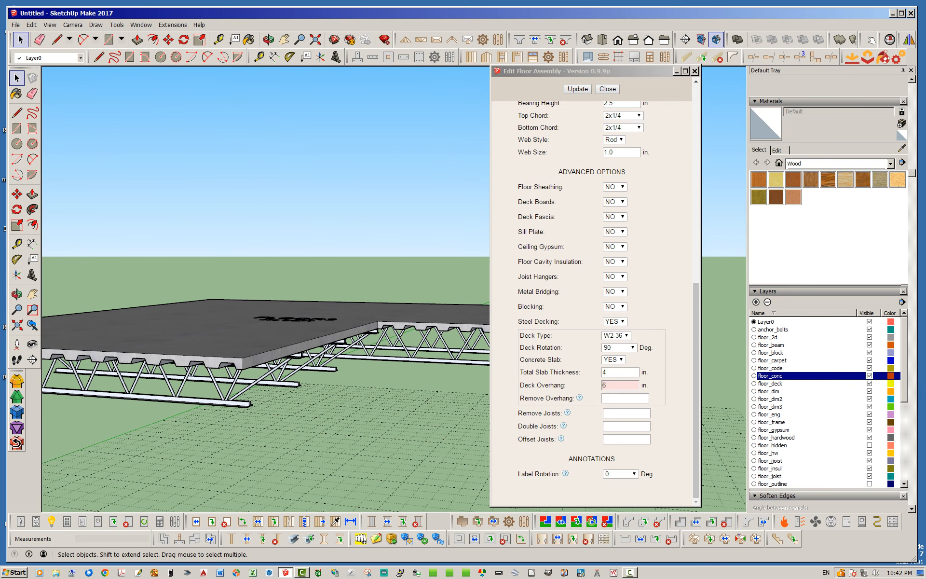
{"action": "left_click", "coordinate": [578, 89]}
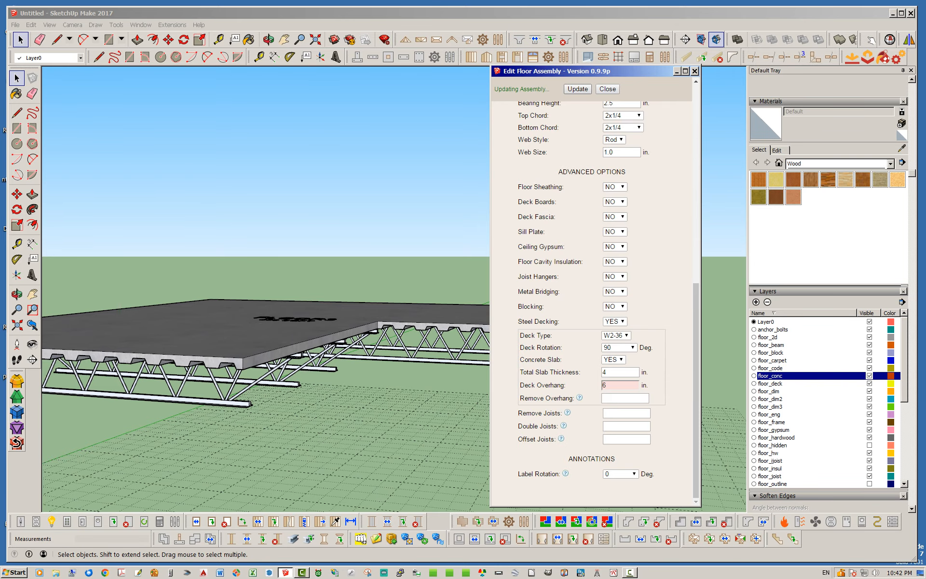
- Remove the deck overhang on edge 1 and update the floor assembly
{"action": "mouse_move", "coordinate": [289, 367]}
{"action": "middle_mouse_down"}
{"action": "mouse_move", "coordinate": [290, 251]}
{"action": "mouse_move", "coordinate": [338, 231]}
{"action": "mouse_move", "coordinate": [386, 237]}
{"action": "mouse_move", "coordinate": [285, 227]}
{"action": "mouse_move", "coordinate": [241, 183]}
{"action": "mouse_move", "coordinate": [275, 222]}
{"action": "mouse_move", "coordinate": [290, 280]}
{"action": "mouse_move", "coordinate": [280, 231]}
{"action": "mouse_move", "coordinate": [285, 241]}
{"action": "middle_mouse_up"}
{"action": "scroll", "coordinate": [290, 232], "scroll_direction": "up", "scroll_amount": 1}
{"action": "scroll", "coordinate": [289, 241], "scroll_direction": "down", "scroll_amount": 3}
{"action": "scroll", "coordinate": [285, 227], "scroll_direction": "down", "scroll_amount": 1}
{"action": "scroll", "coordinate": [284, 241], "scroll_direction": "up", "scroll_amount": 2}
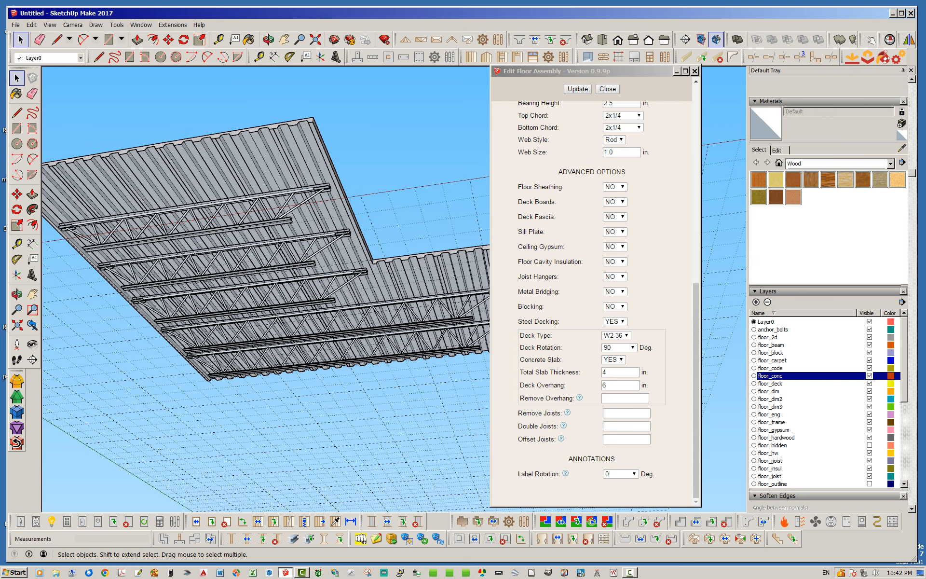
{"action": "left_click", "coordinate": [625, 398]}
{"action": "type", "text": "1"}
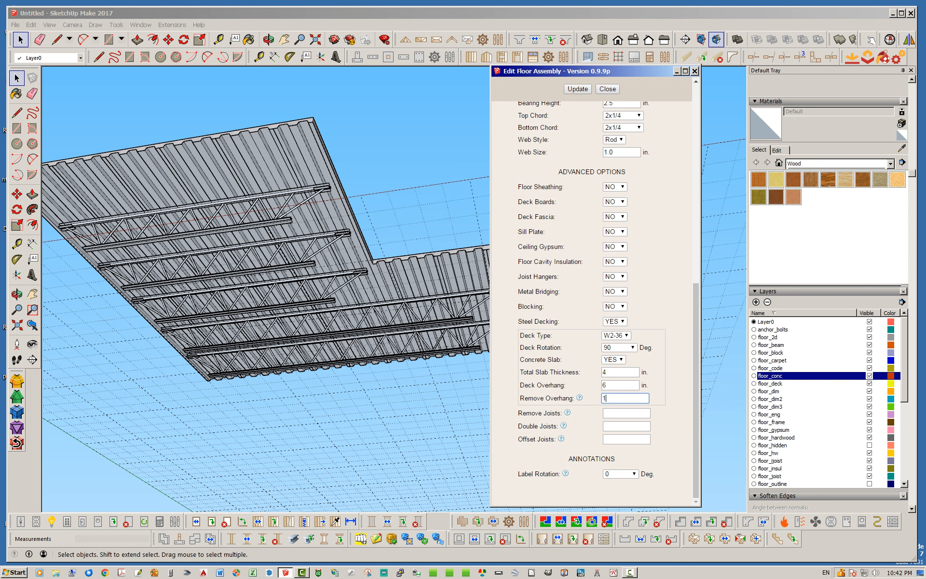
{"action": "key", "text": "Return"}
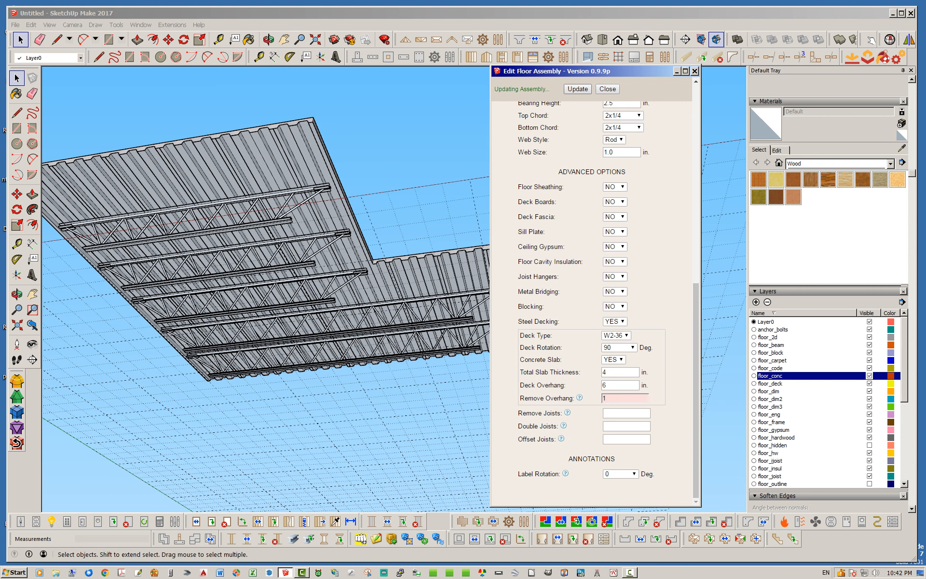
- Extend the Remove Overhang setting to edges 1,2 and update the floor assembly
{"action": "left_click", "coordinate": [607, 398]}
{"action": "type", "text": ",2"}
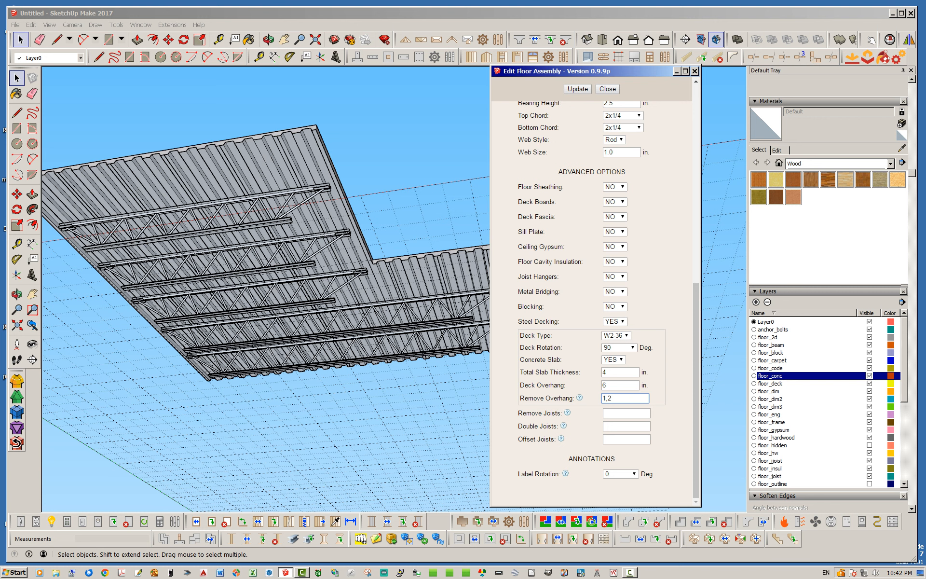
{"action": "left_click", "coordinate": [577, 88]}
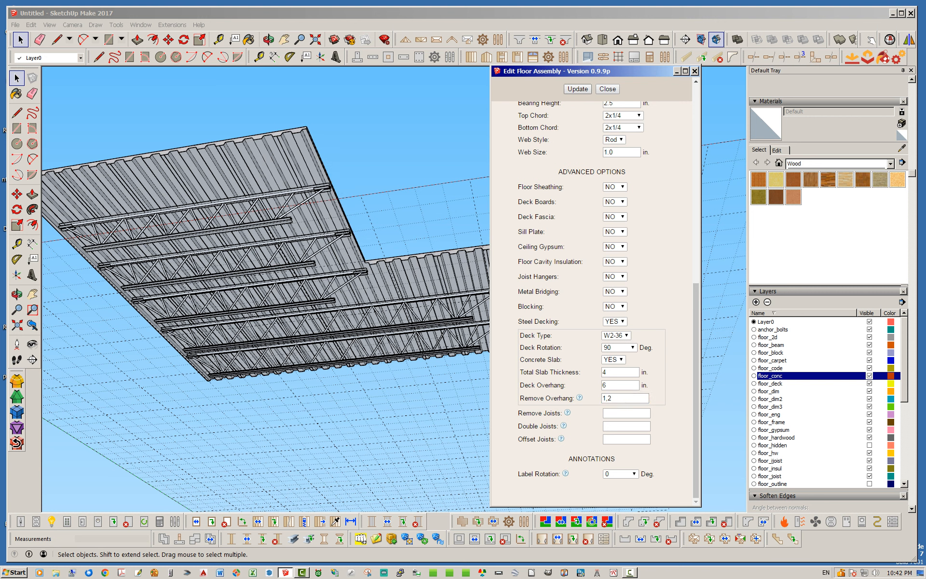
- Change the steel deck type to N3-32 and update the floor assembly
{"action": "middle_click_drag", "start_coordinate": [309, 179], "coordinate": [237, 212]}
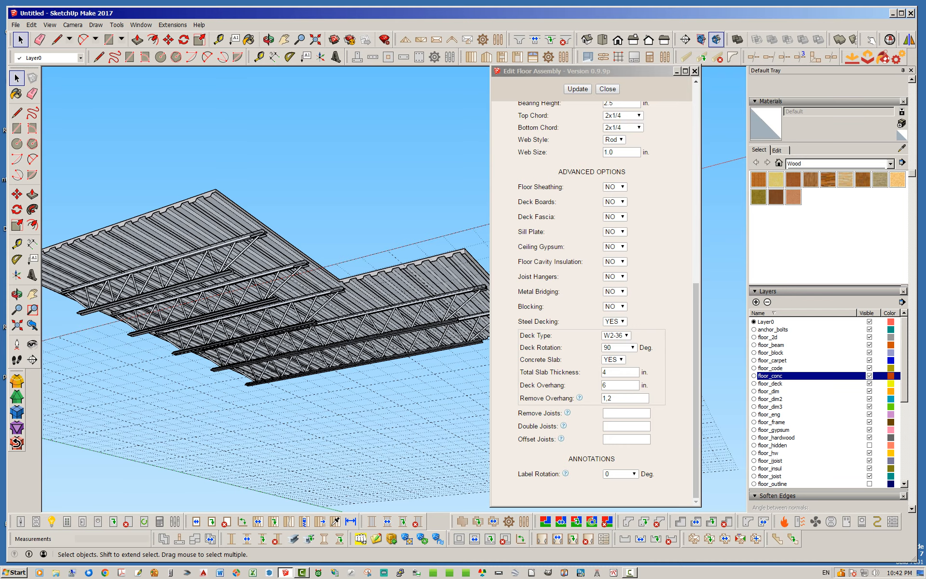
{"action": "middle_click_drag", "start_coordinate": [271, 212], "coordinate": [290, 239]}
{"action": "scroll", "coordinate": [263, 345], "scroll_direction": "up", "scroll_amount": 2}
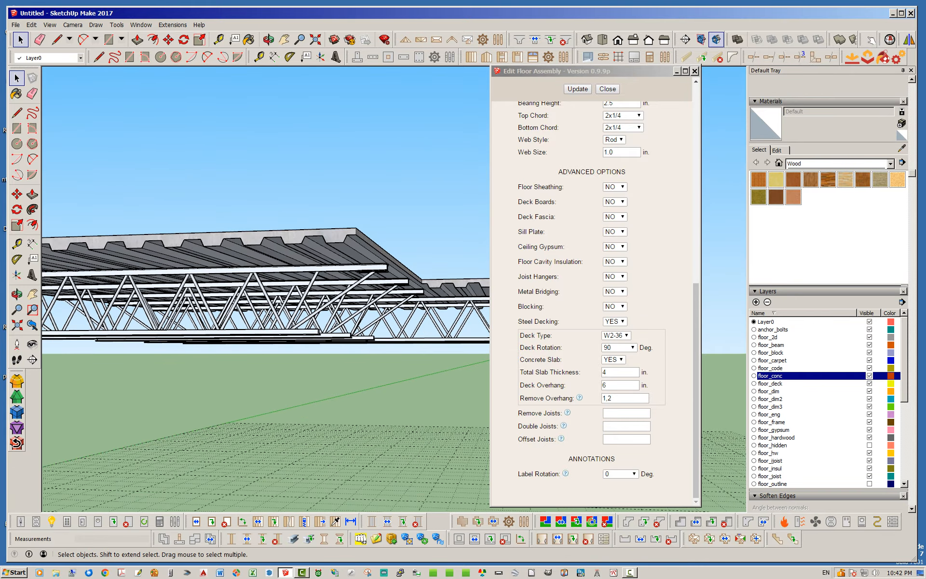
{"action": "middle_click_drag", "start_coordinate": [241, 203], "coordinate": [333, 290]}
{"action": "scroll", "coordinate": [282, 224], "scroll_direction": "down", "scroll_amount": 2}
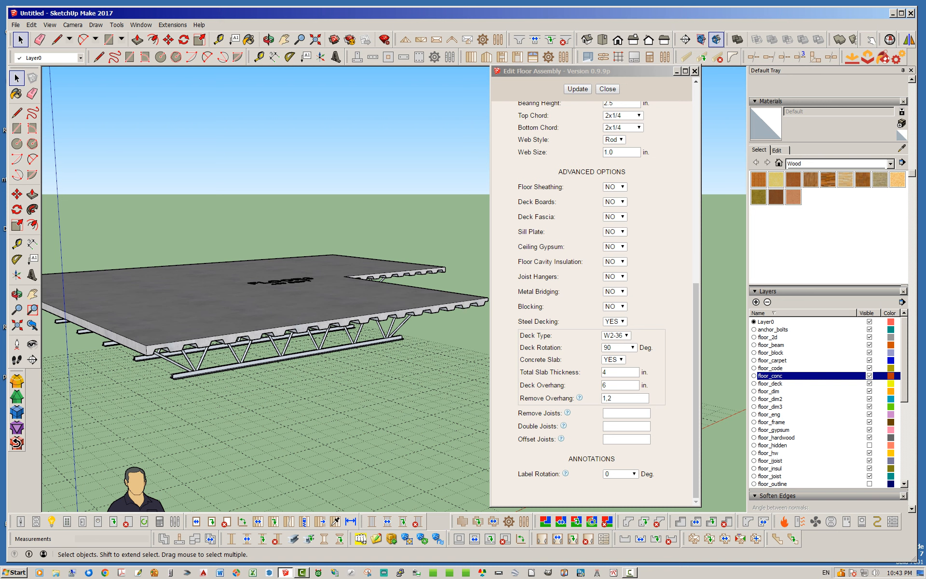
{"action": "left_click", "coordinate": [616, 336]}
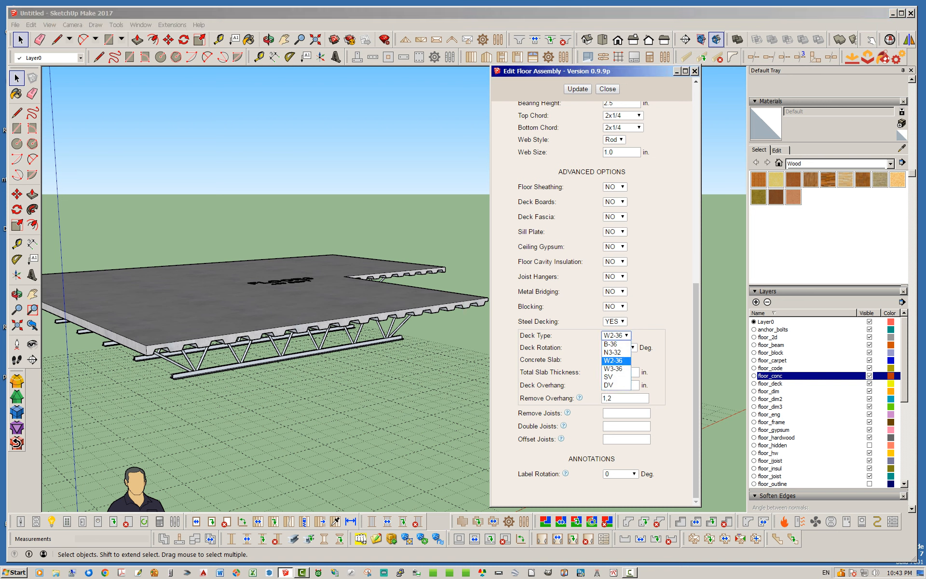
{"action": "left_click", "coordinate": [616, 352]}
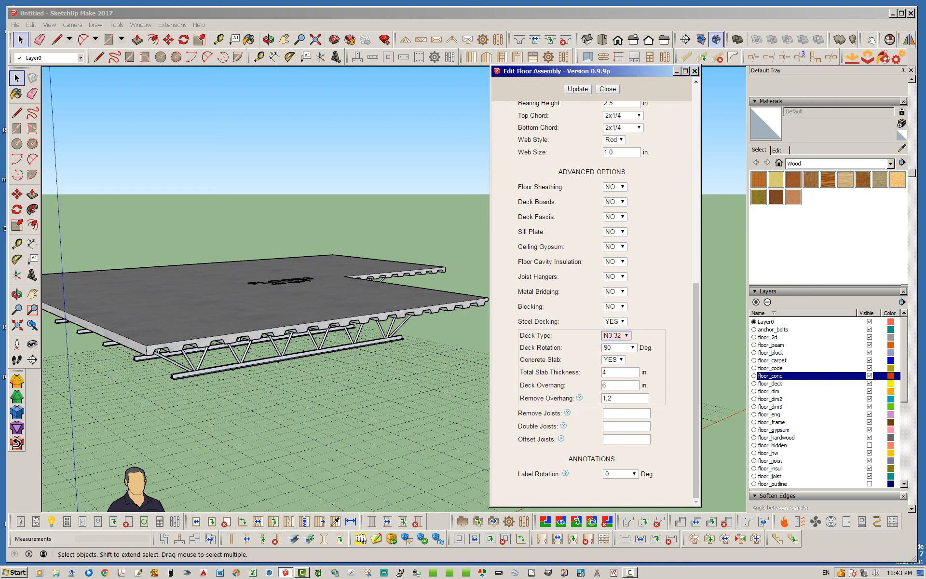
{"action": "left_click", "coordinate": [577, 89]}
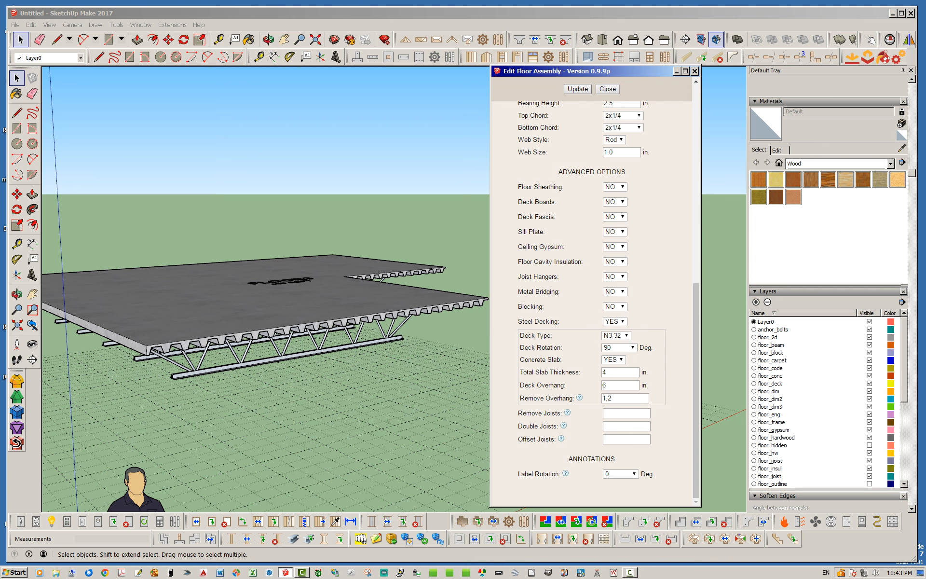
- Set the total slab thickness to 6 in., update the floor assembly and close its edit dialog
{"action": "mouse_move", "coordinate": [454, 309]}
{"action": "middle_mouse_down"}
{"action": "mouse_move", "coordinate": [390, 306]}
{"action": "mouse_move", "coordinate": [386, 294]}
{"action": "mouse_move", "coordinate": [424, 202]}
{"action": "mouse_move", "coordinate": [417, 178]}
{"action": "mouse_move", "coordinate": [449, 191]}
{"action": "mouse_move", "coordinate": [425, 280]}
{"action": "middle_mouse_up"}
{"action": "scroll", "coordinate": [436, 287], "scroll_direction": "up", "scroll_amount": 4}
{"action": "scroll", "coordinate": [429, 270], "scroll_direction": "up", "scroll_amount": 1}
{"action": "double_click", "coordinate": [609, 372]}
{"action": "type", "text": "6"}
{"action": "left_click", "coordinate": [577, 88]}
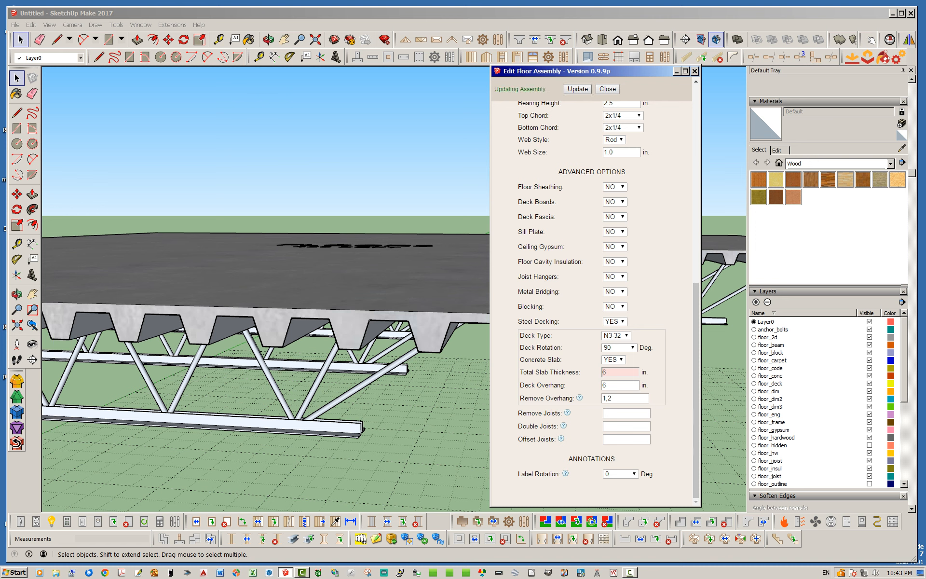
{"action": "middle_click_drag", "start_coordinate": [366, 203], "coordinate": [345, 299]}
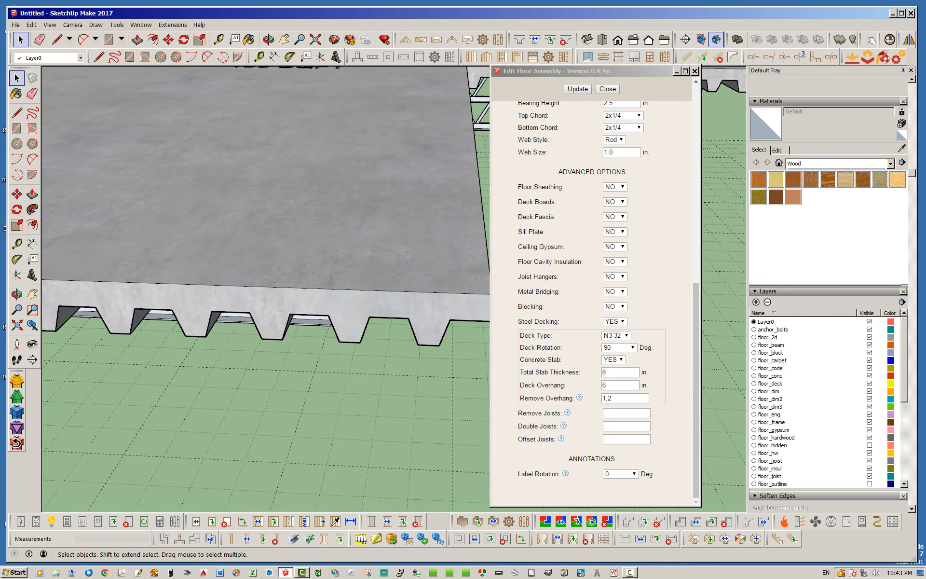
{"action": "scroll", "coordinate": [369, 359], "scroll_direction": "down", "scroll_amount": 5}
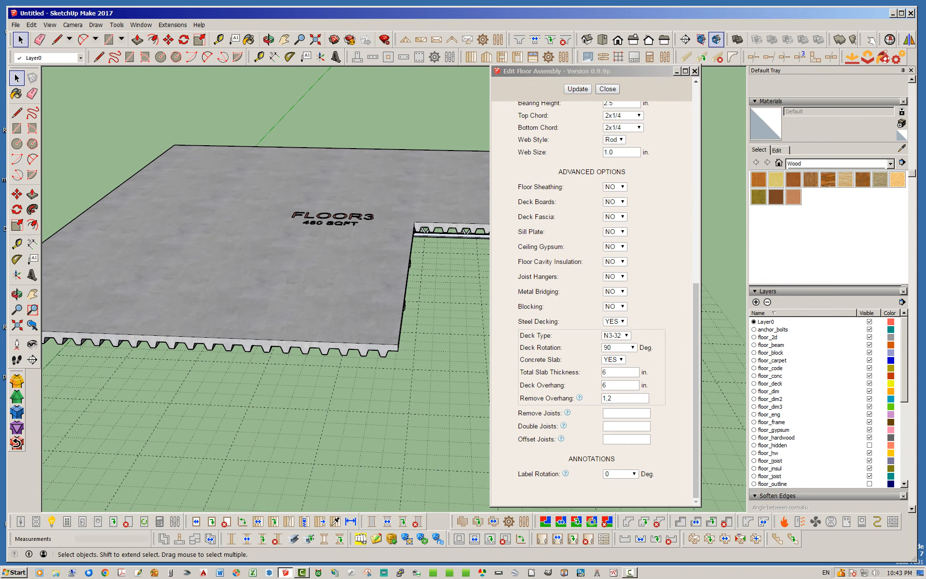
{"action": "left_click", "coordinate": [607, 89]}
- Examine the floor's slab edge, deck profile and trusses from below and above
{"action": "middle_click_drag", "start_coordinate": [394, 241], "coordinate": [366, 183]}
{"action": "scroll", "coordinate": [367, 183], "scroll_direction": "up", "scroll_amount": 3}
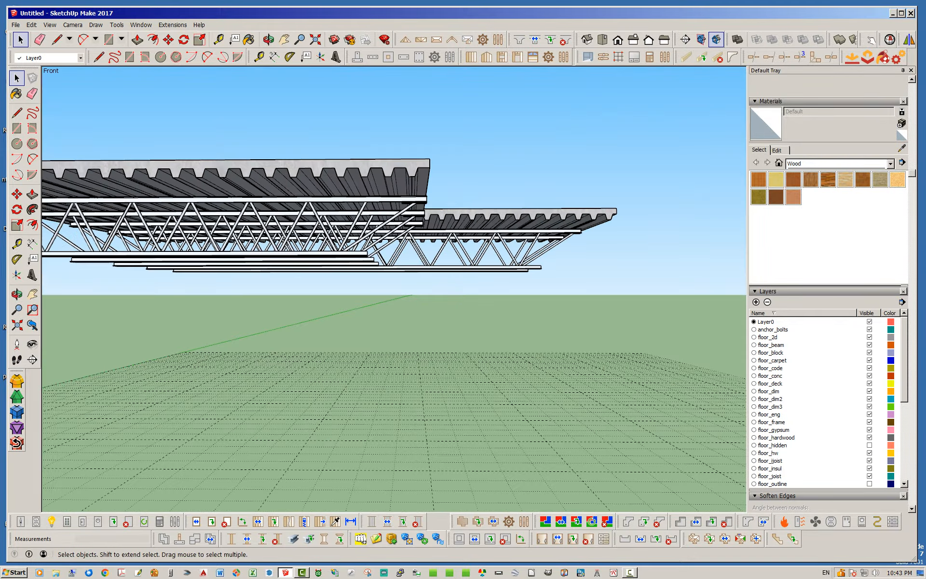
{"action": "middle_click_drag", "start_coordinate": [386, 285], "coordinate": [374, 384]}
{"action": "scroll", "coordinate": [470, 343], "scroll_direction": "down", "scroll_amount": 3}
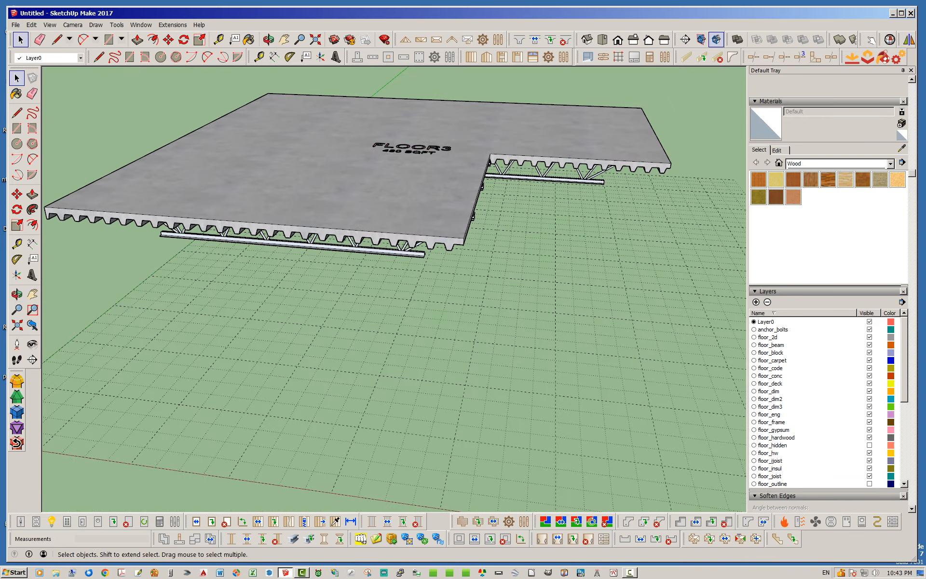
{"action": "scroll", "coordinate": [406, 176], "scroll_direction": "up", "scroll_amount": 2}
{"action": "scroll", "coordinate": [424, 208], "scroll_direction": "down", "scroll_amount": 1}
{"action": "scroll", "coordinate": [403, 183], "scroll_direction": "up", "scroll_amount": 3}
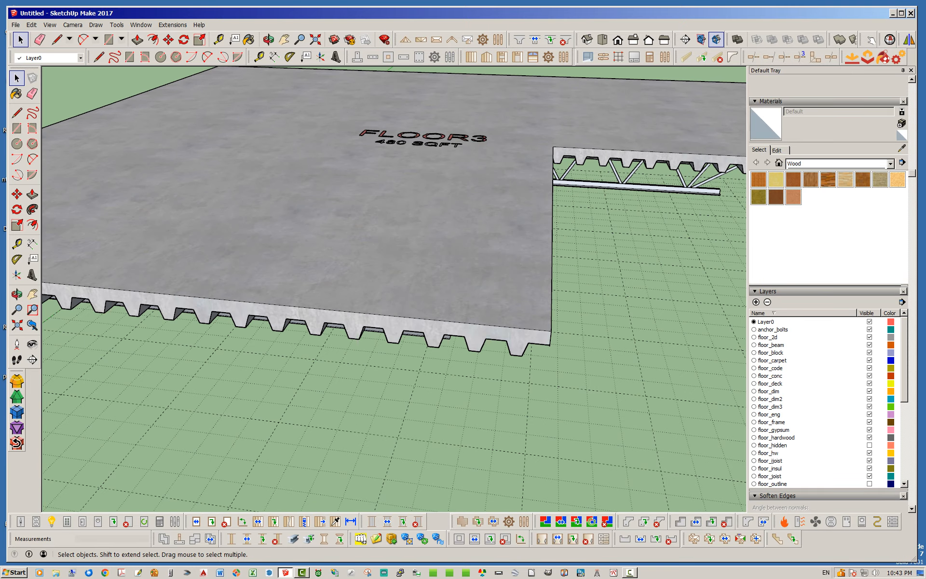
{"action": "scroll", "coordinate": [394, 212], "scroll_direction": "down", "scroll_amount": 3}
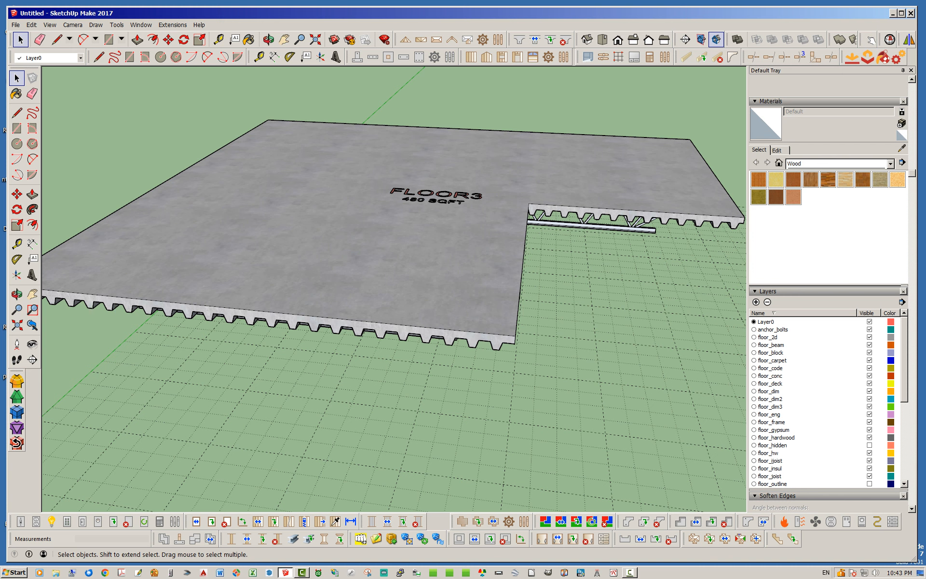
- Hide the floor_conc layer and open the floor group to select a steel deck panel near its middle
{"action": "left_click", "coordinate": [869, 376]}
{"action": "middle_click_drag", "start_coordinate": [394, 289], "coordinate": [424, 285]}
{"action": "left_click", "coordinate": [425, 284]}
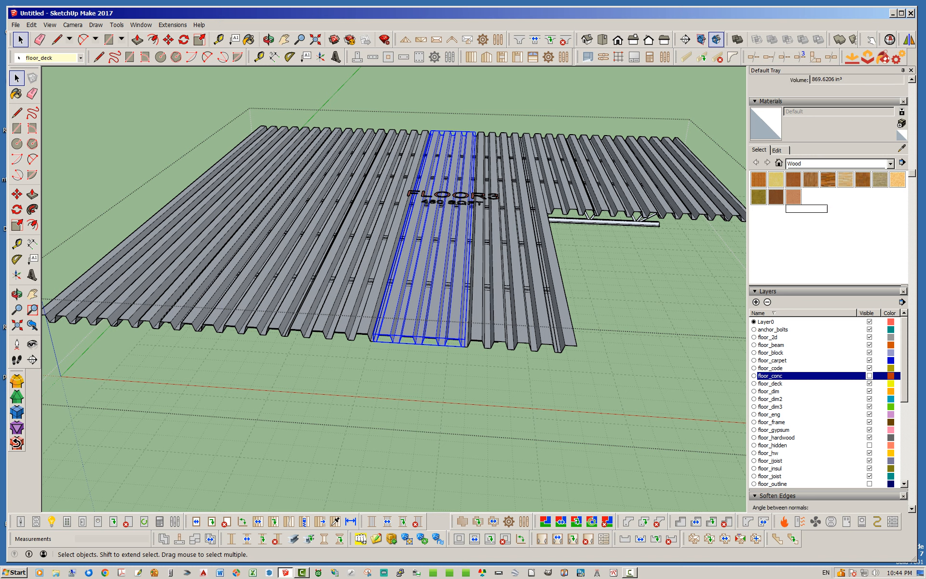
- Select the steel deck panels one by one across the L-shaped floor to inspect each panel
{"action": "left_click", "coordinate": [117, 285]}
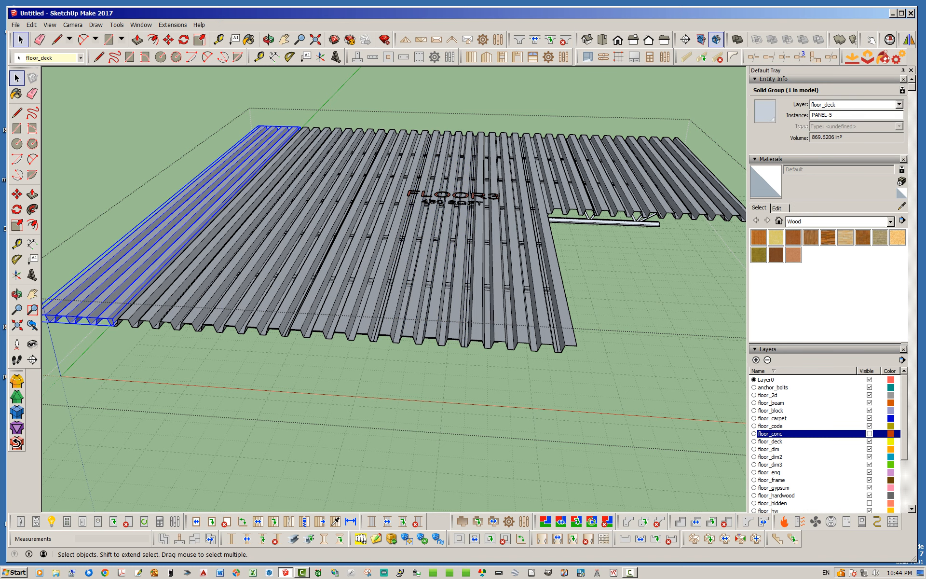
{"action": "left_click", "coordinate": [188, 284]}
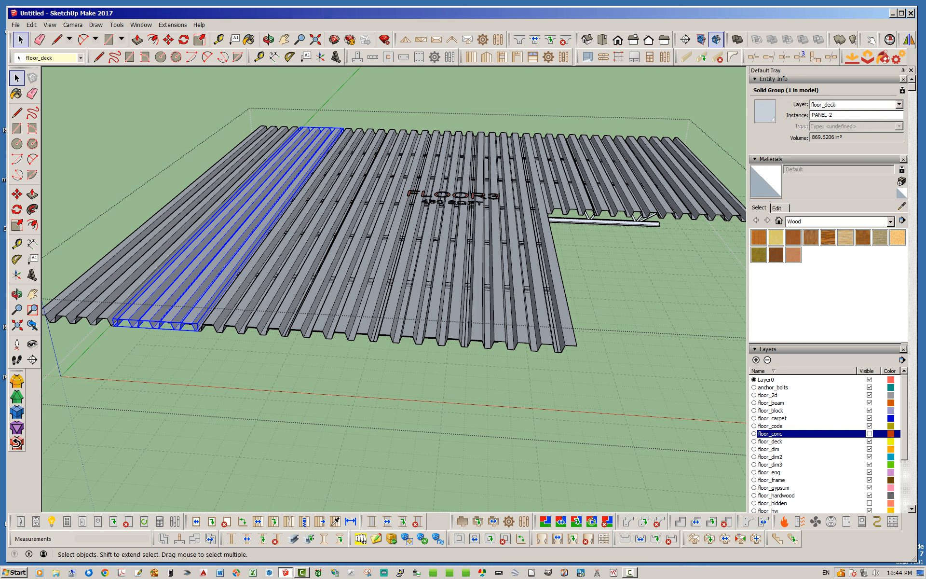
{"action": "left_click", "coordinate": [268, 285]}
{"action": "left_click", "coordinate": [351, 284]}
{"action": "left_click", "coordinate": [430, 284]}
{"action": "left_click", "coordinate": [506, 285]}
{"action": "left_click", "coordinate": [560, 184]}
{"action": "left_click", "coordinate": [615, 183]}
{"action": "left_click", "coordinate": [671, 184]}
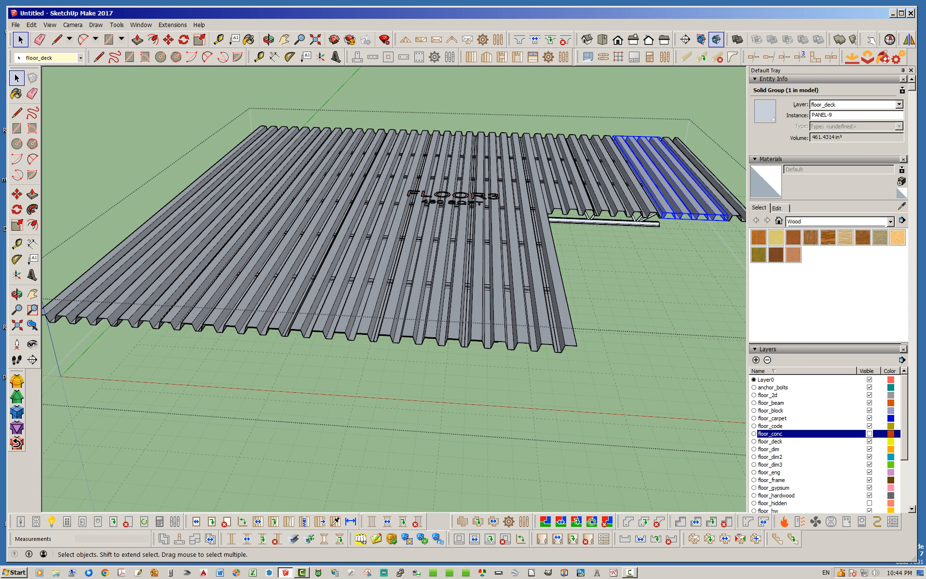
- Examine the corrugated profile and panel joints along the exposed steel deck's edge up close
{"action": "middle_click_drag", "start_coordinate": [393, 270], "coordinate": [458, 309]}
{"action": "scroll", "coordinate": [217, 337], "scroll_direction": "up", "scroll_amount": 4}
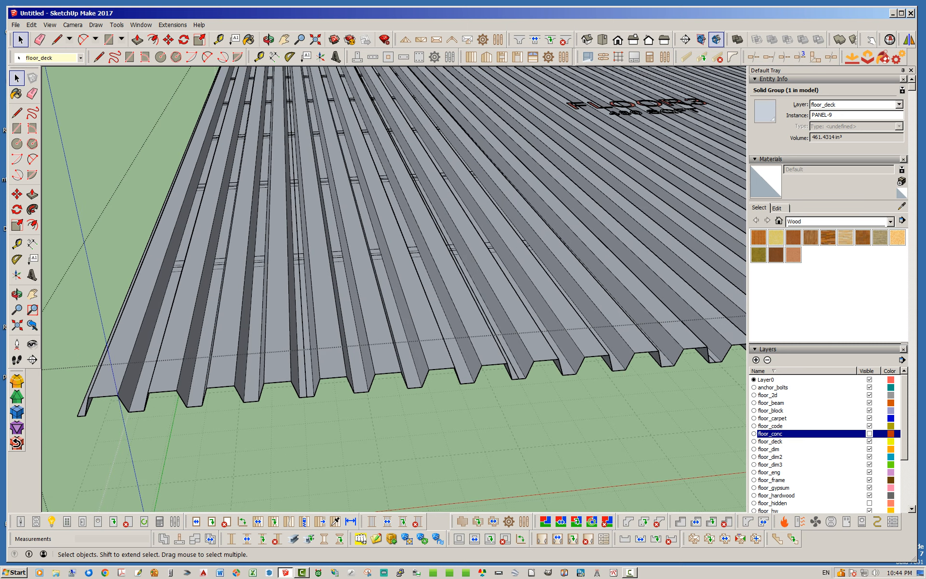
{"action": "scroll", "coordinate": [394, 289], "scroll_direction": "down", "scroll_amount": 3}
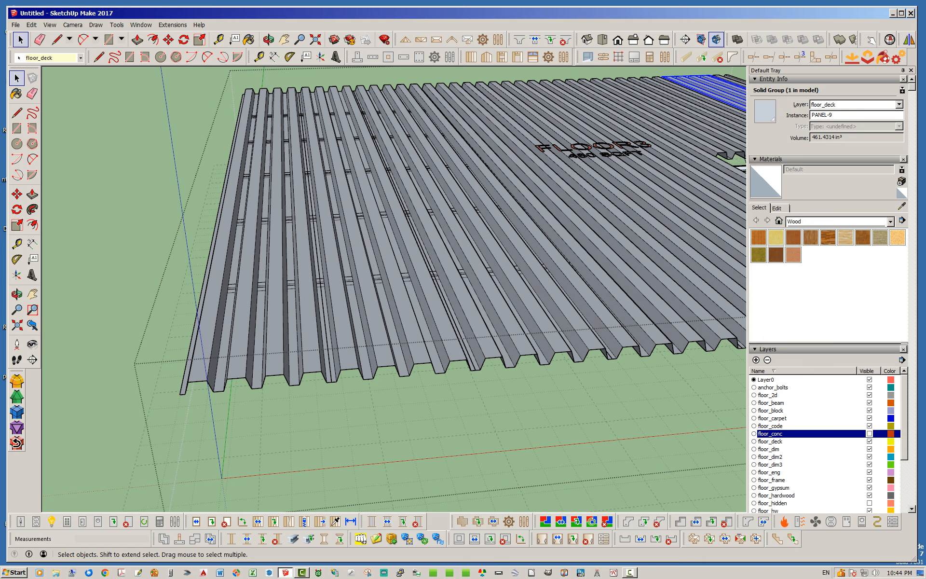
{"action": "scroll", "coordinate": [290, 338], "scroll_direction": "up", "scroll_amount": 3}
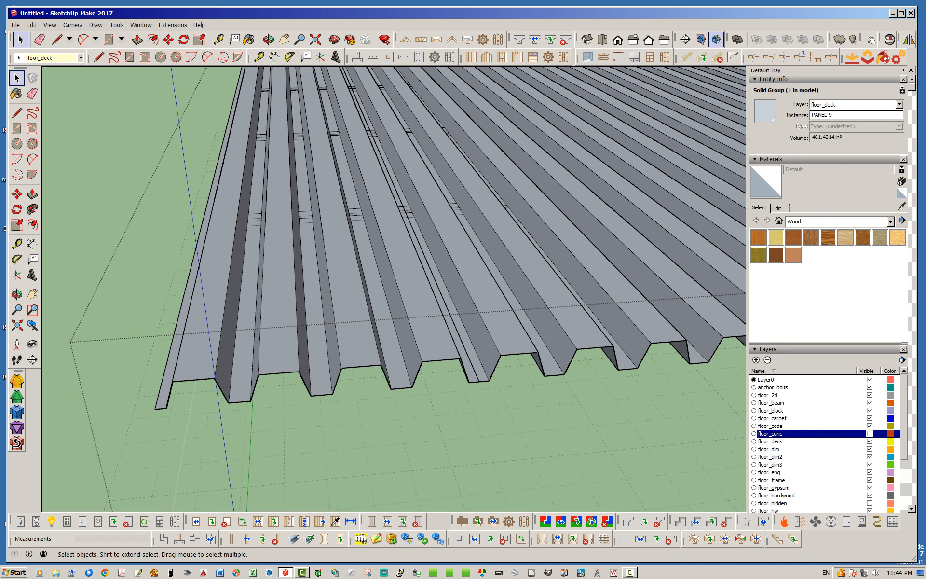
{"action": "scroll", "coordinate": [398, 316], "scroll_direction": "down", "scroll_amount": 2}
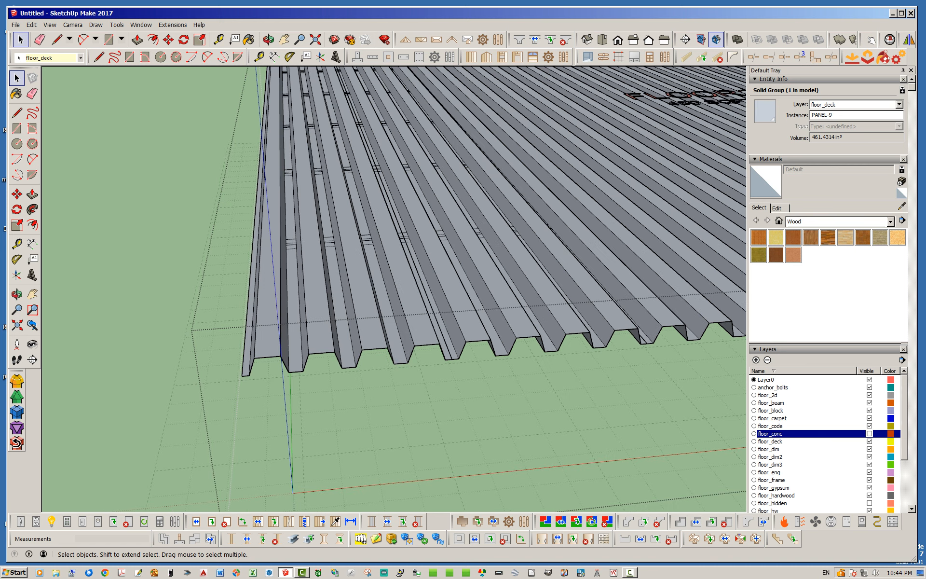
{"action": "middle_click_drag", "start_coordinate": [453, 362], "coordinate": [400, 340]}
{"action": "scroll", "coordinate": [400, 340], "scroll_direction": "up", "scroll_amount": 2}
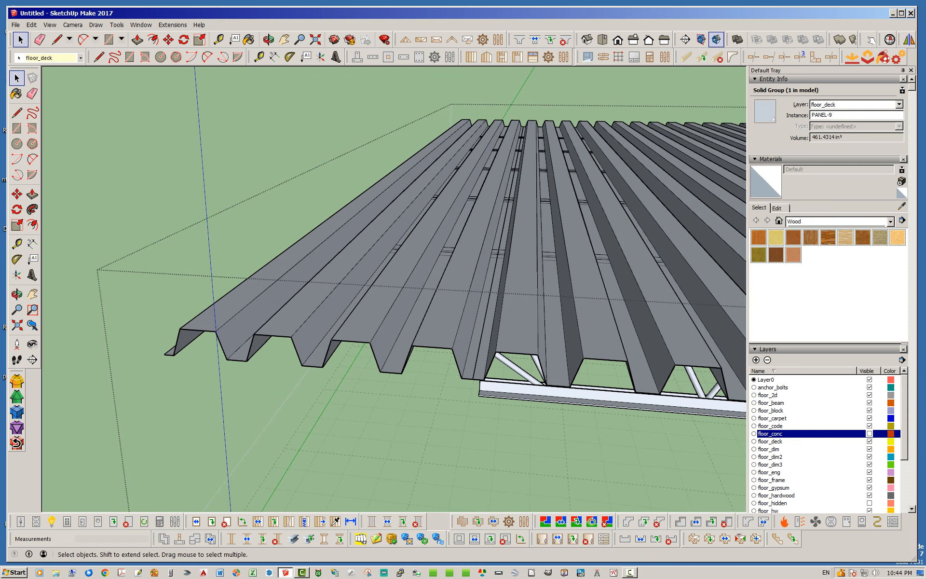
{"action": "scroll", "coordinate": [355, 344], "scroll_direction": "up", "scroll_amount": 3}
{"action": "scroll", "coordinate": [355, 344], "scroll_direction": "down", "scroll_amount": 2}
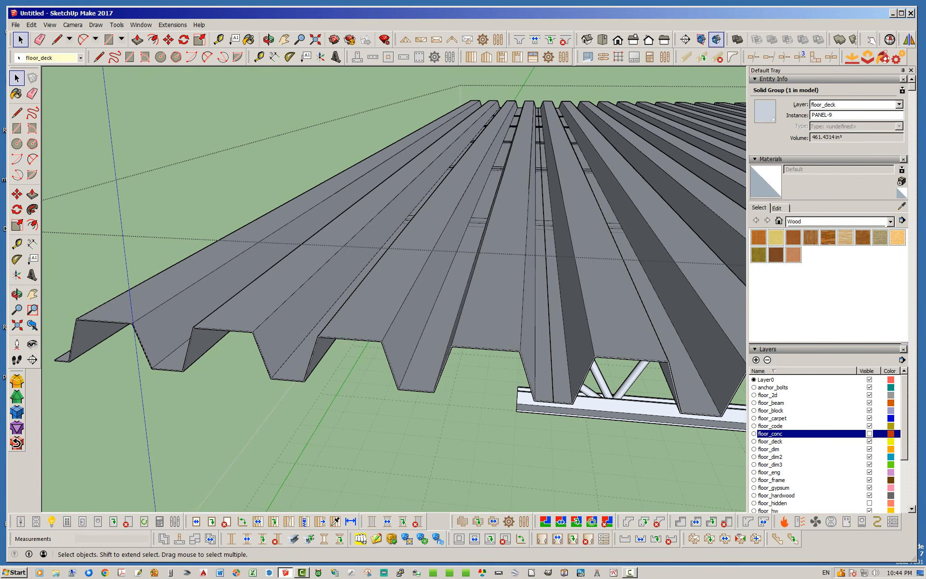
{"action": "scroll", "coordinate": [458, 371], "scroll_direction": "down", "scroll_amount": 2}
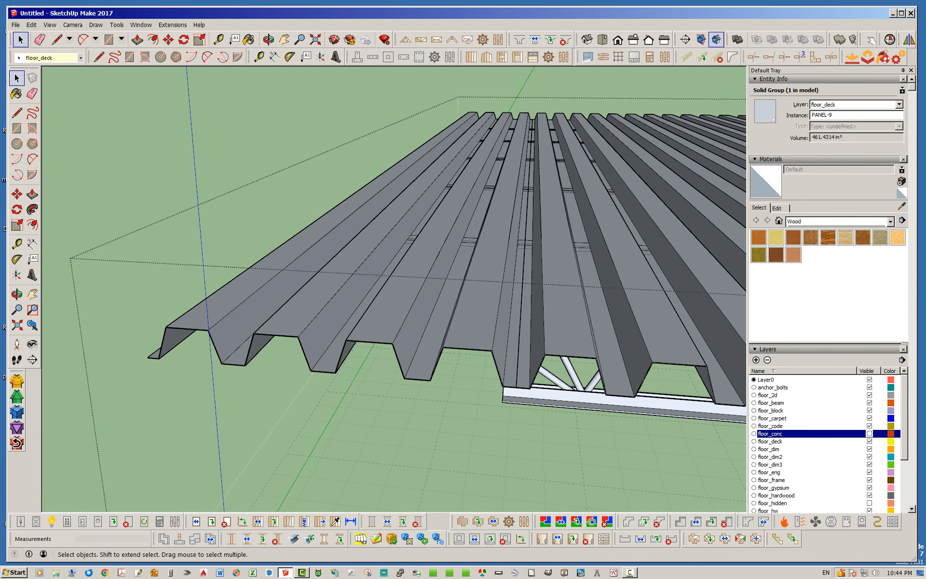
- Finish examining the deck panel ribs at the floor's corner and close the floor group
{"action": "middle_click_drag", "start_coordinate": [367, 357], "coordinate": [488, 366]}
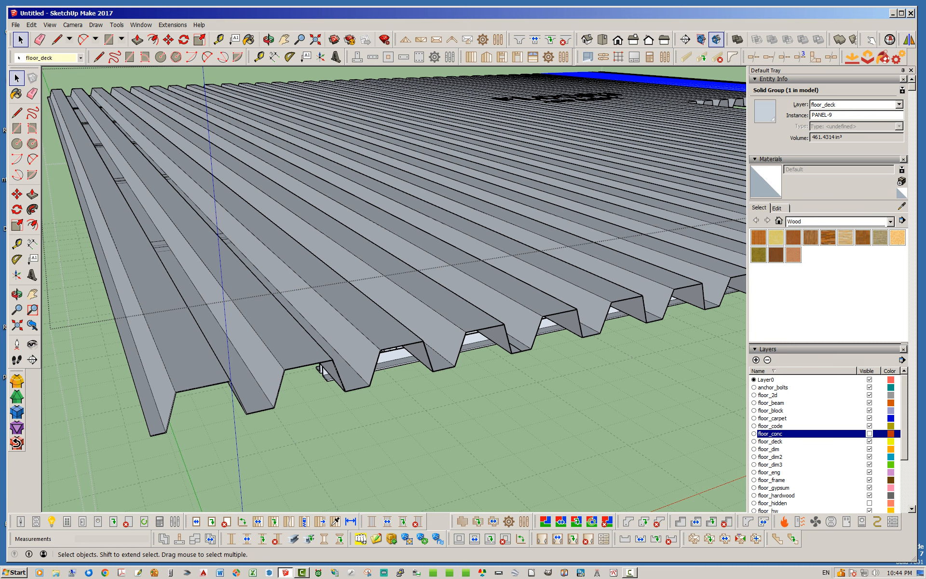
{"action": "middle_click_drag", "start_coordinate": [435, 289], "coordinate": [338, 314]}
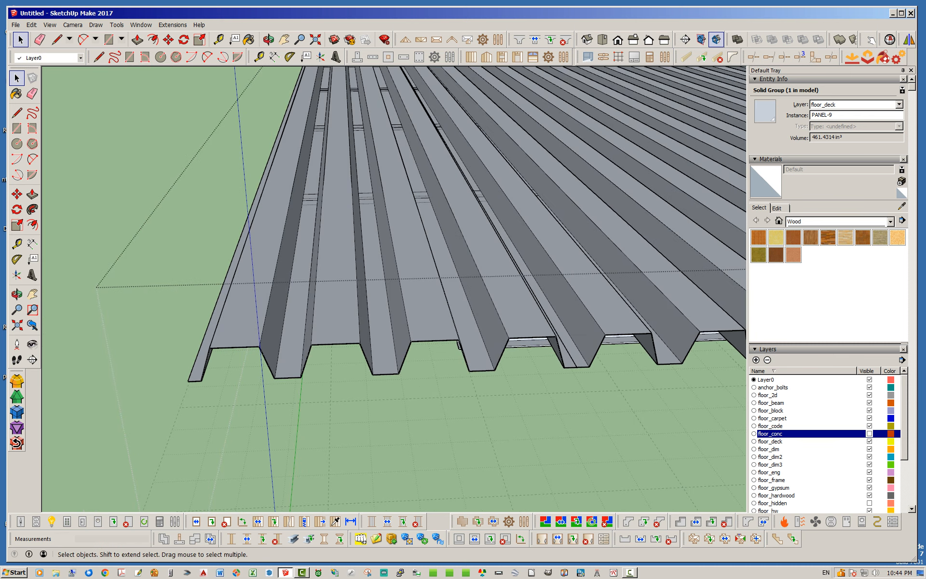
{"action": "scroll", "coordinate": [297, 313], "scroll_direction": "down", "scroll_amount": 5}
{"action": "middle_click_drag", "start_coordinate": [297, 312], "coordinate": [219, 239]}
{"action": "key", "text": "Escape"}
{"action": "scroll", "coordinate": [188, 244], "scroll_direction": "down", "scroll_amount": 4}
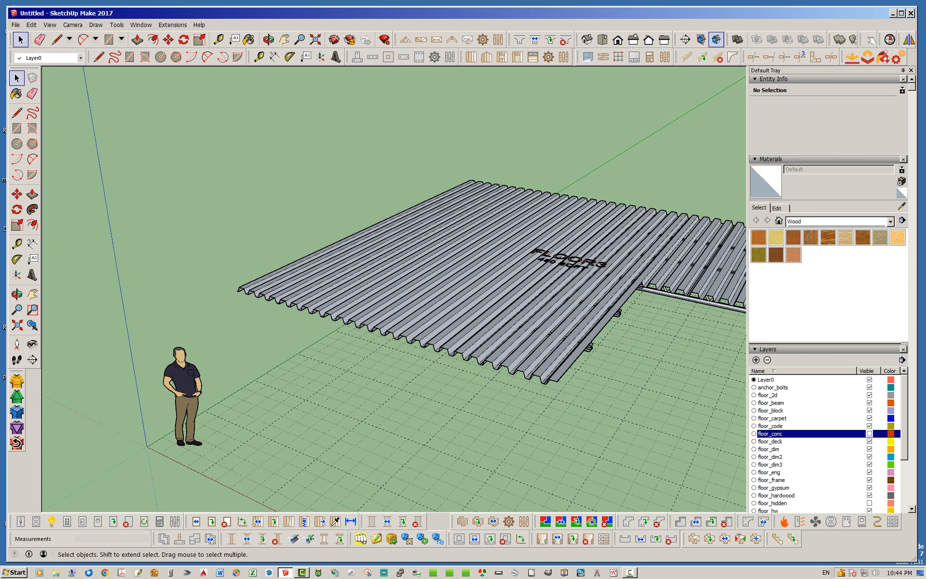
{"action": "scroll", "coordinate": [395, 290], "scroll_direction": "down", "scroll_amount": 1}
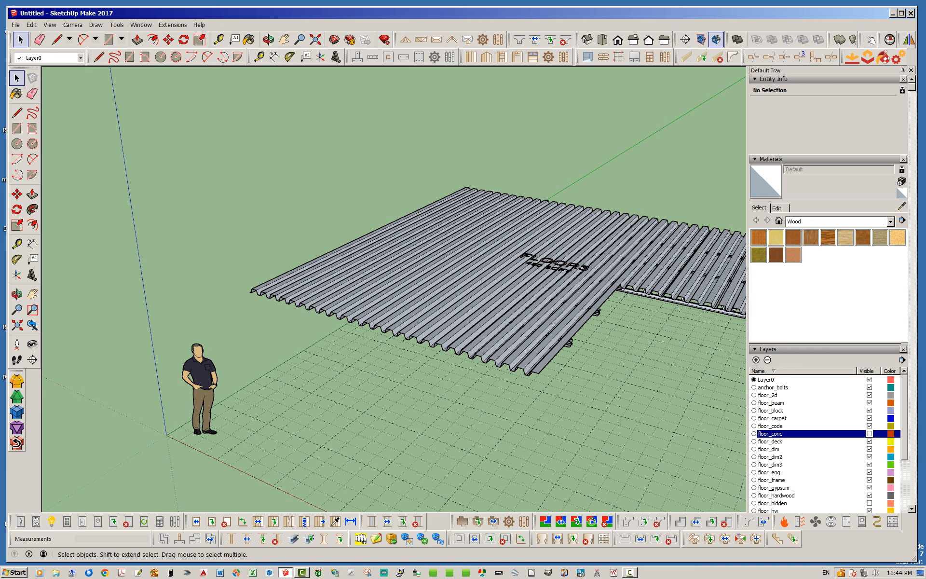
- Examine the steel decking from above, along its open rib ends and around the floor's outer corner
{"action": "scroll", "coordinate": [641, 265], "scroll_direction": "up", "scroll_amount": 3}
{"action": "scroll", "coordinate": [395, 270], "scroll_direction": "down", "scroll_amount": 2}
{"action": "scroll", "coordinate": [580, 278], "scroll_direction": "up", "scroll_amount": 3}
{"action": "middle_click_drag", "start_coordinate": [396, 270], "coordinate": [413, 289]}
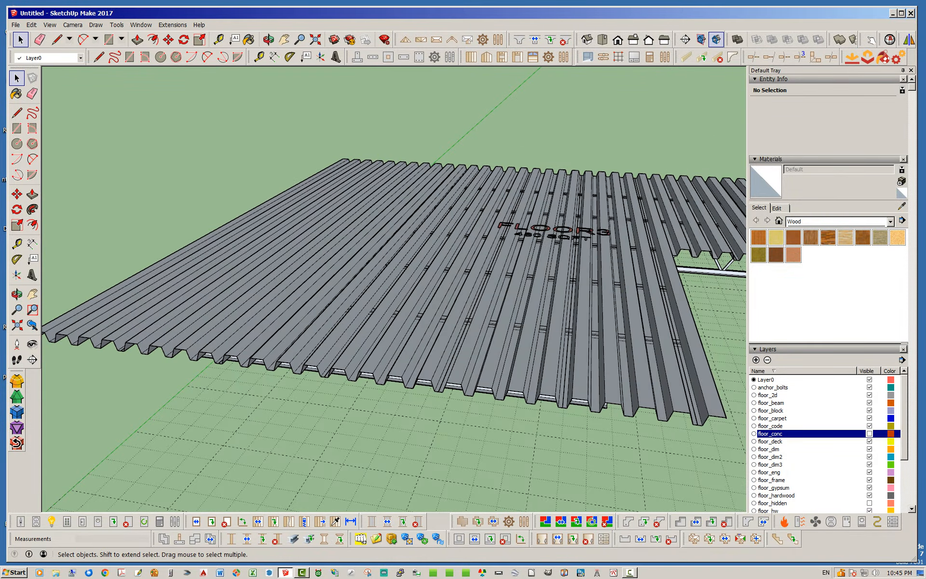
{"action": "middle_click_drag", "start_coordinate": [413, 347], "coordinate": [562, 309]}
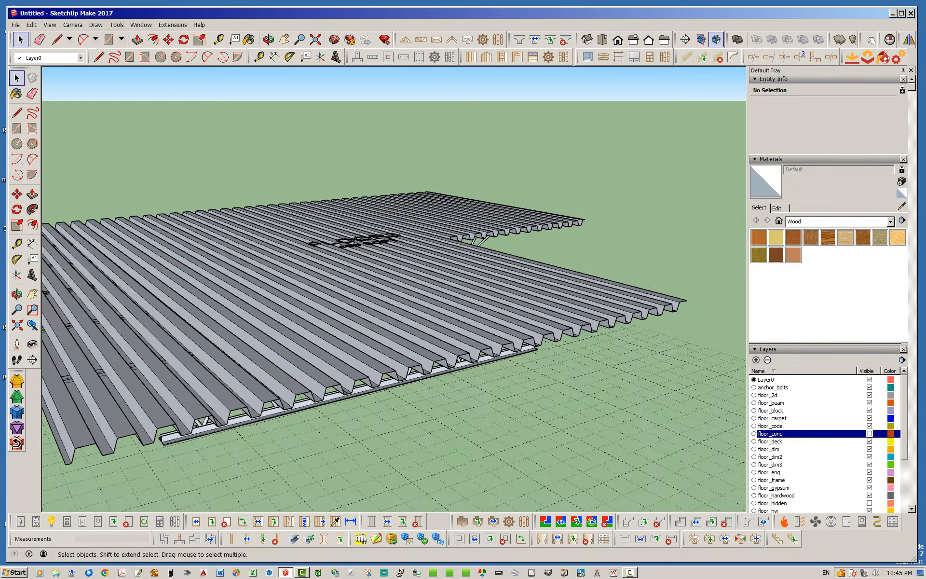
{"action": "scroll", "coordinate": [562, 309], "scroll_direction": "down", "scroll_amount": 2}
{"action": "scroll", "coordinate": [395, 296], "scroll_direction": "up", "scroll_amount": 3}
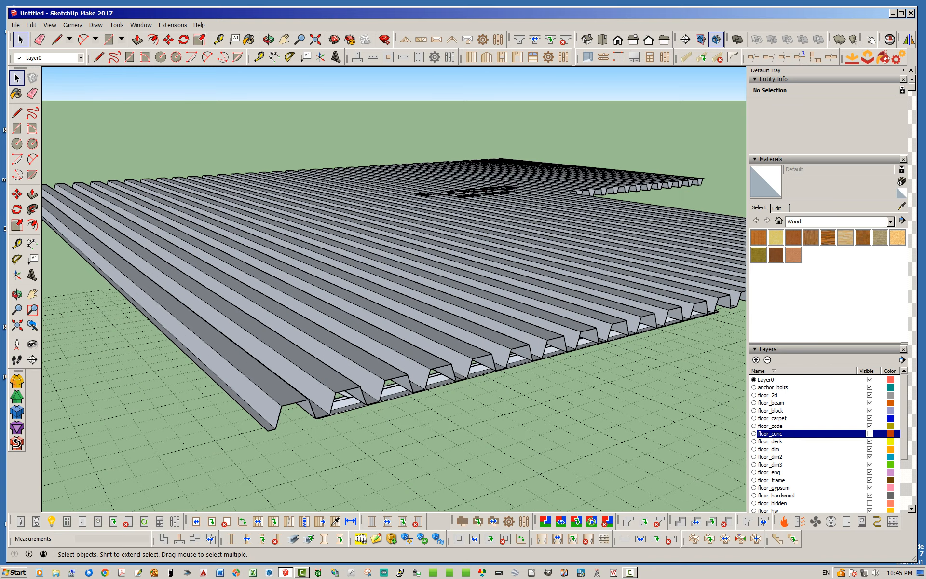
{"action": "middle_click_drag", "start_coordinate": [309, 410], "coordinate": [316, 434]}
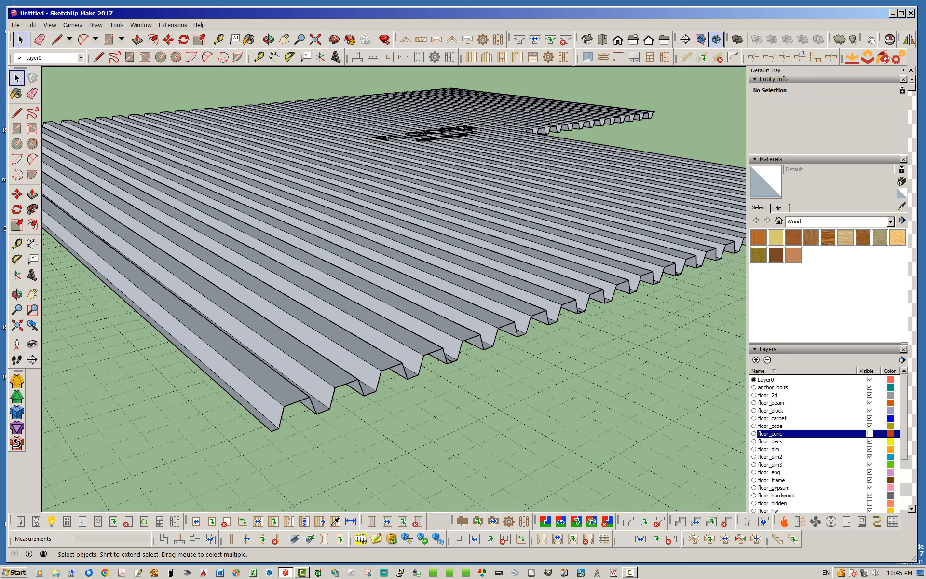
- Examine the underside of the steel decking and the floor trusses supporting it
{"action": "middle_click_drag", "start_coordinate": [425, 261], "coordinate": [292, 186]}
{"action": "scroll", "coordinate": [350, 217], "scroll_direction": "down", "scroll_amount": 3}
{"action": "scroll", "coordinate": [309, 285], "scroll_direction": "down", "scroll_amount": 3}
{"action": "middle_click_drag", "start_coordinate": [308, 284], "coordinate": [246, 237]}
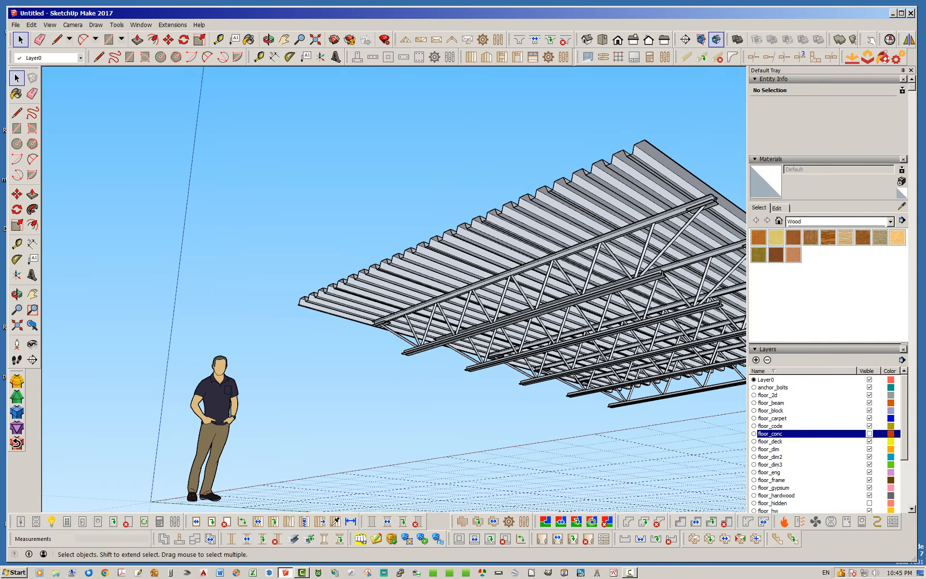
{"action": "scroll", "coordinate": [603, 217], "scroll_direction": "up", "scroll_amount": 2}
{"action": "scroll", "coordinate": [482, 188], "scroll_direction": "down", "scroll_amount": 1}
{"action": "scroll", "coordinate": [603, 193], "scroll_direction": "up", "scroll_amount": 2}
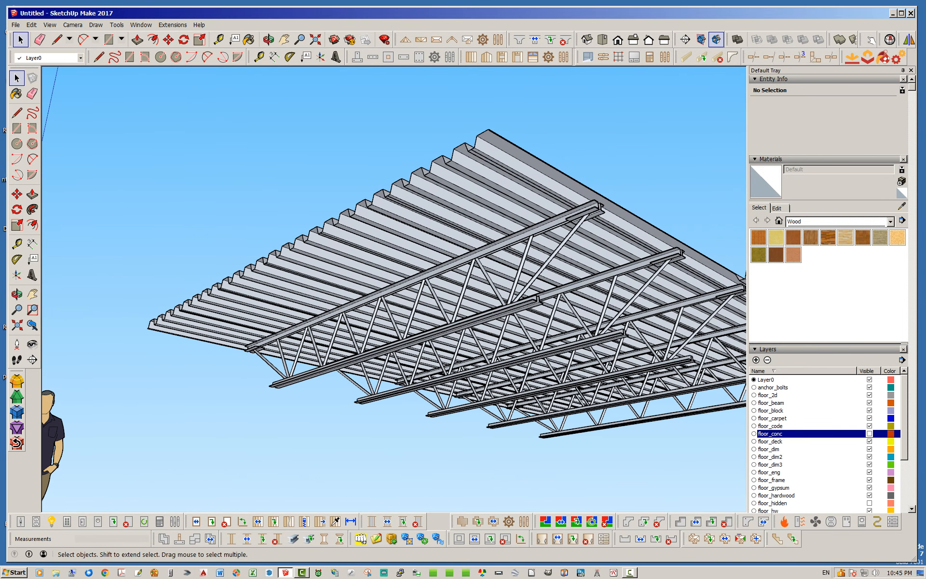
{"action": "mouse_move", "coordinate": [482, 241]}
{"action": "middle_mouse_down"}
{"action": "mouse_move", "coordinate": [565, 241]}
{"action": "mouse_move", "coordinate": [598, 208]}
{"action": "mouse_move", "coordinate": [497, 237]}
{"action": "middle_mouse_up"}
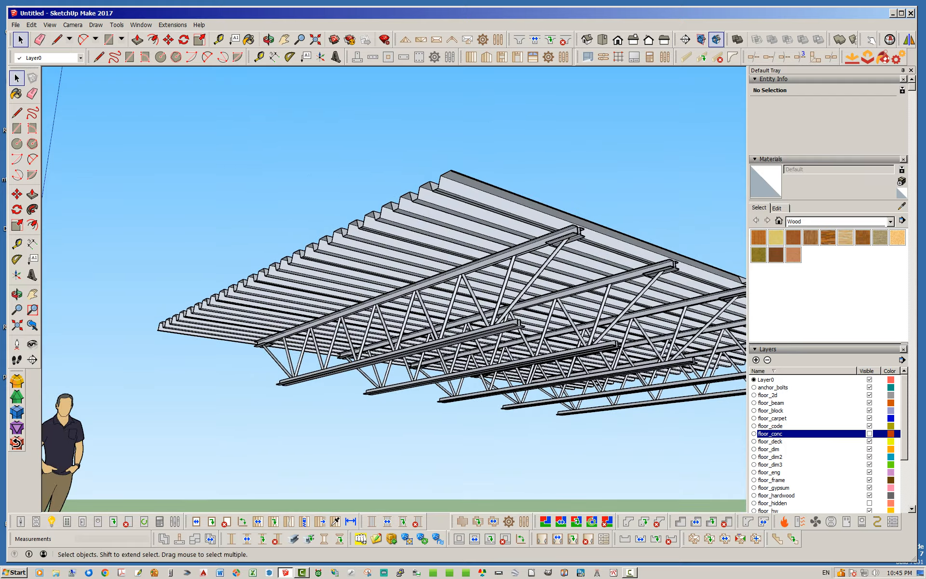
{"action": "scroll", "coordinate": [236, 243], "scroll_direction": "down", "scroll_amount": 3}
{"action": "middle_click_drag", "start_coordinate": [236, 244], "coordinate": [242, 270]}
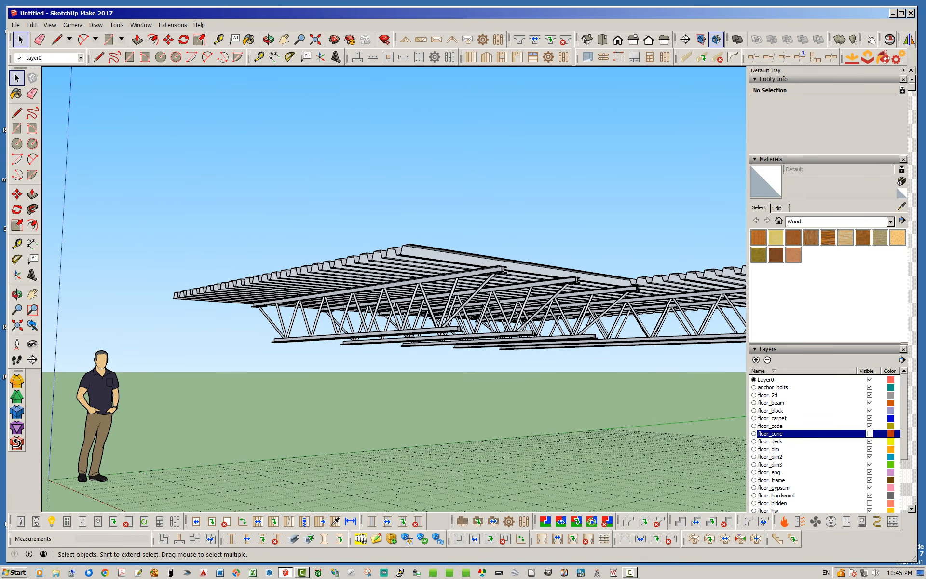